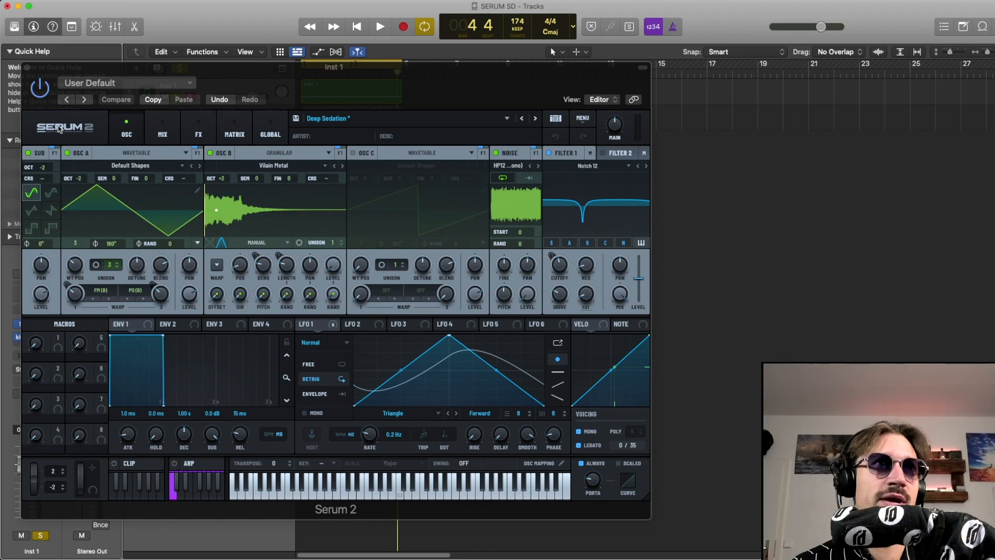
Step: Take the Inst 1 track out of solo, reopen its Serum 2 window and listen to the loop with the drums
{"action": "left_click", "coordinate": [29, 67]}
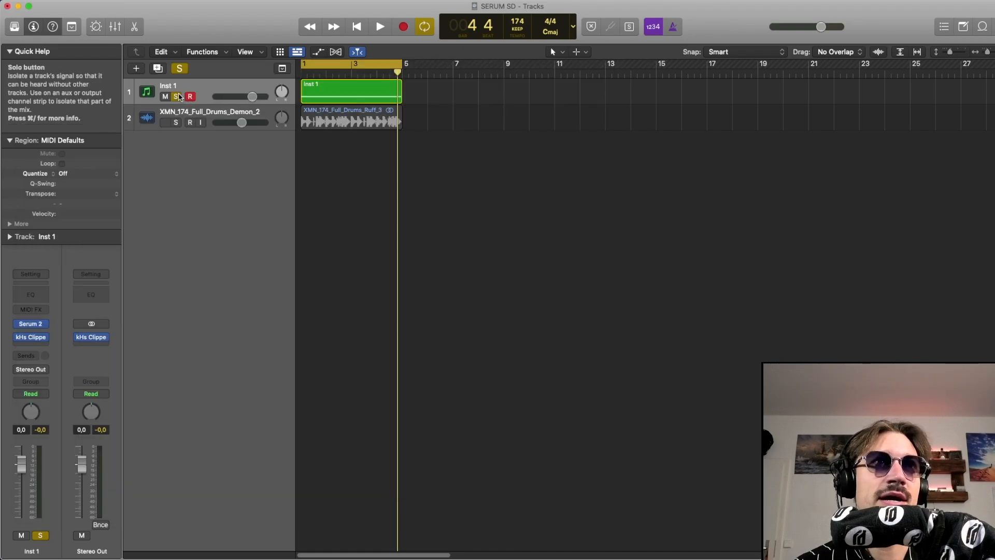
{"action": "left_click", "coordinate": [32, 324]}
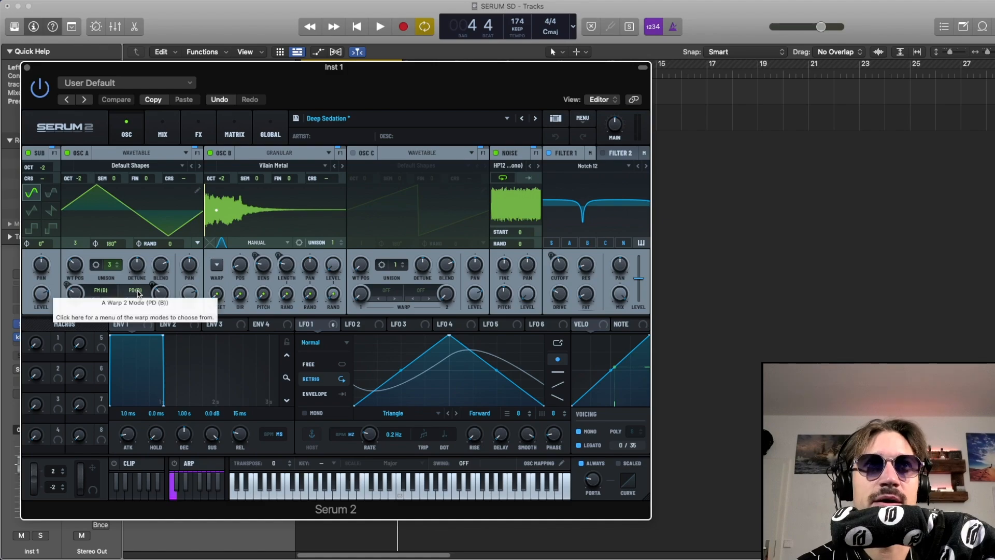
{"action": "left_click_drag", "start_coordinate": [274, 75], "coordinate": [278, 65]}
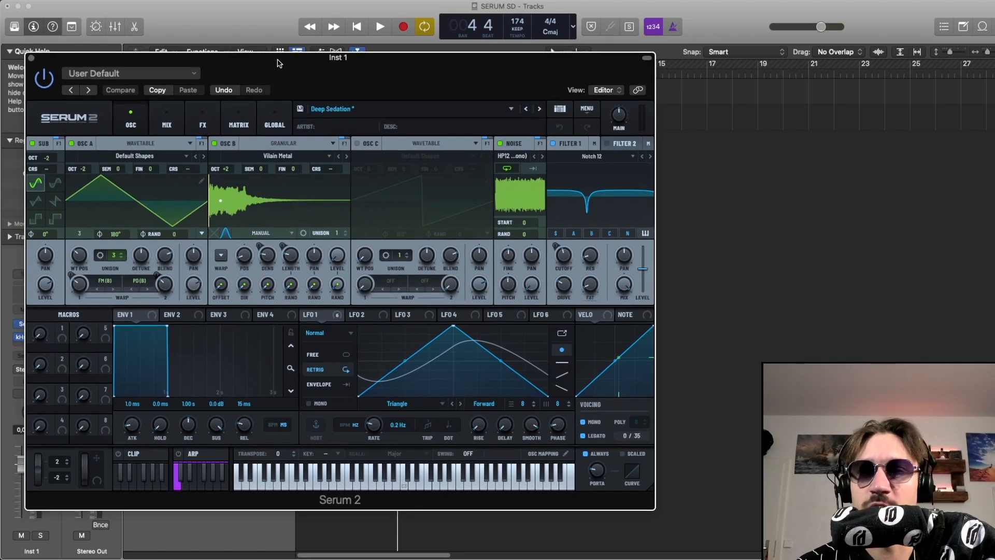
{"action": "key", "text": "space"}
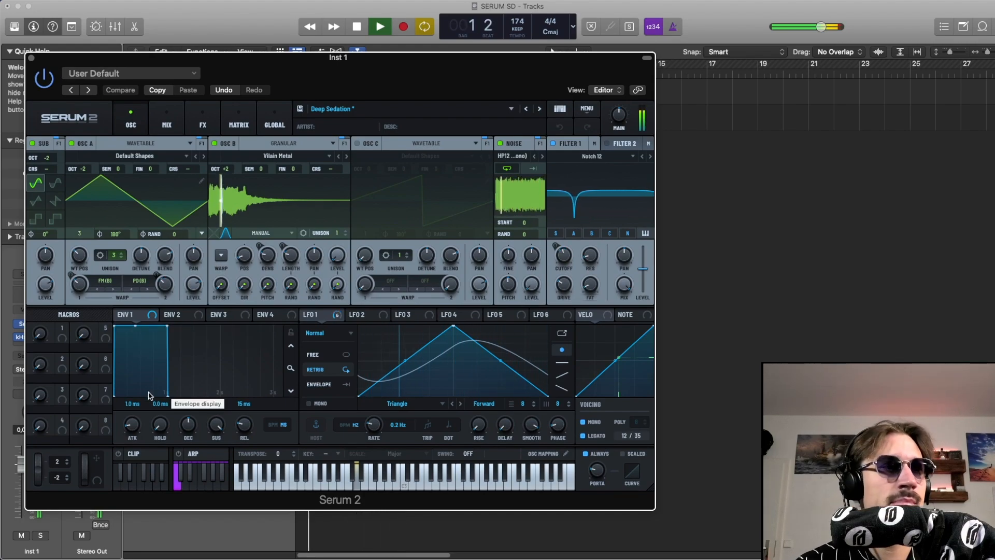
{"action": "key", "text": "space"}
Step: Solo the Inst 1 track and play the loop to hear the bass patch alone
{"action": "left_click", "coordinate": [42, 536]}
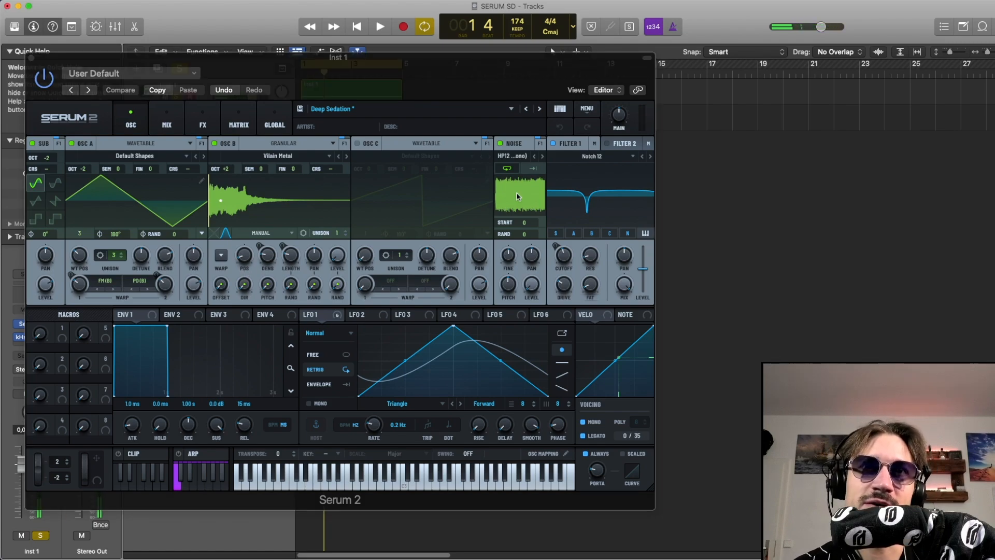
{"action": "key", "text": "space"}
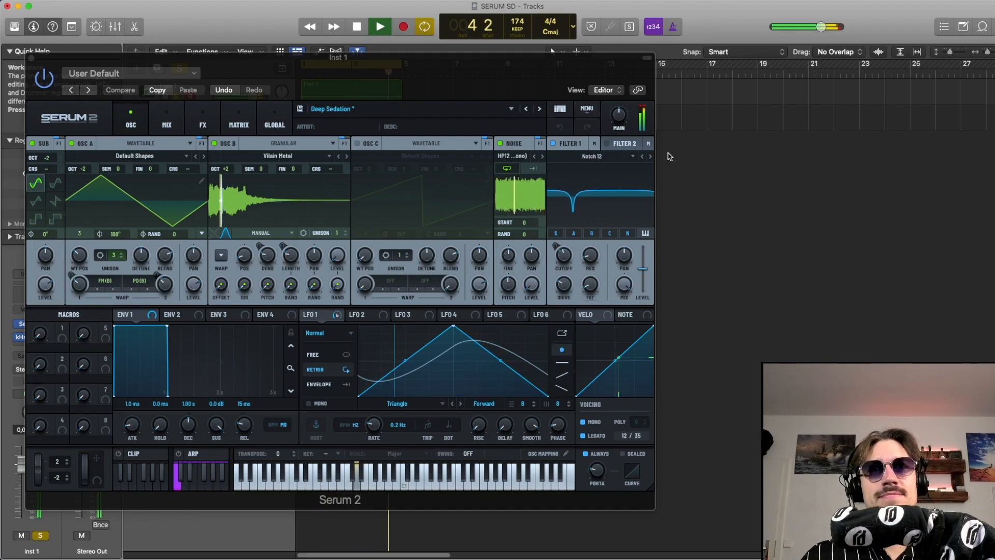
{"action": "key", "text": "space"}
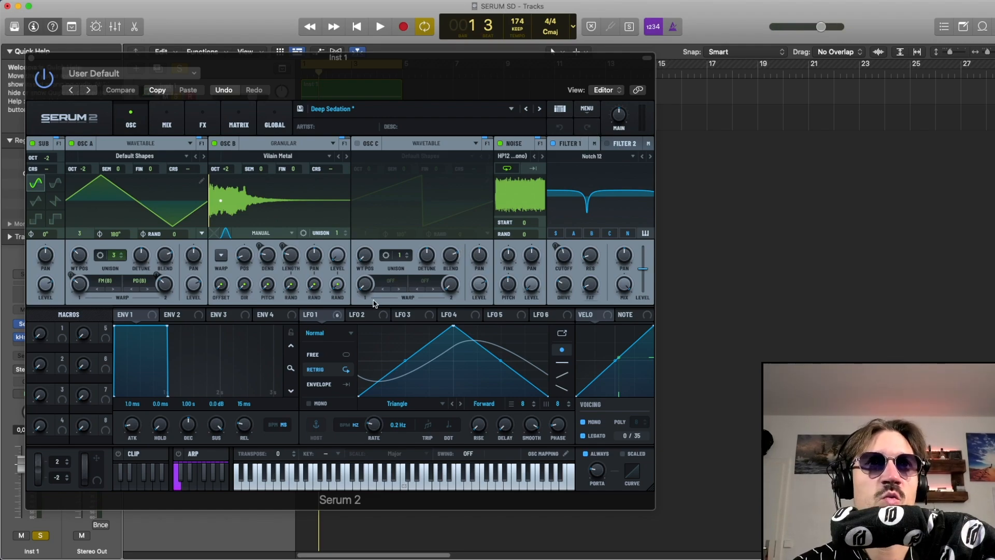
Step: Examine which parameters LFO 1 modulates and how its triangle shape affects the sound during playback
{"action": "mouse_move", "coordinate": [322, 320]}
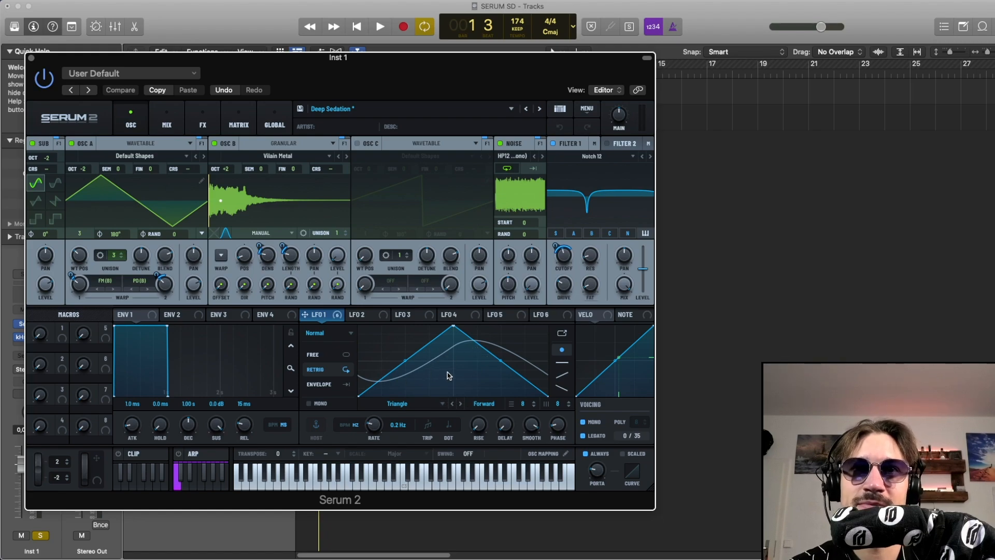
{"action": "mouse_move", "coordinate": [558, 427]}
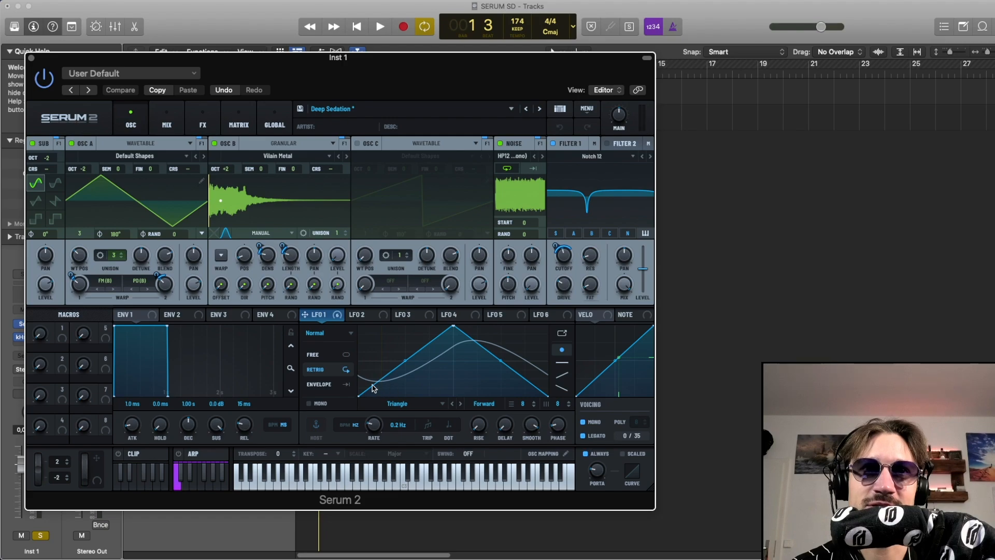
{"action": "key", "text": "space"}
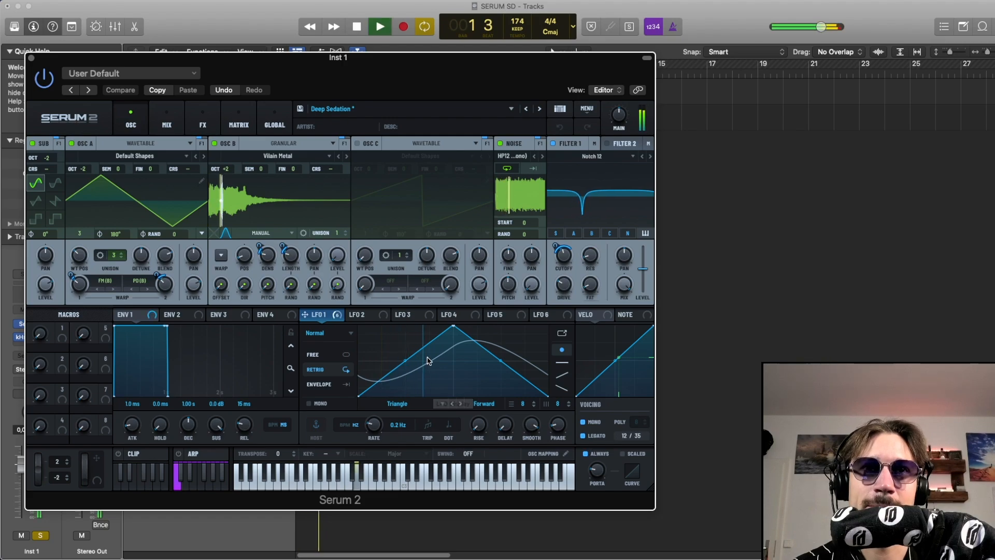
{"action": "key", "text": "space"}
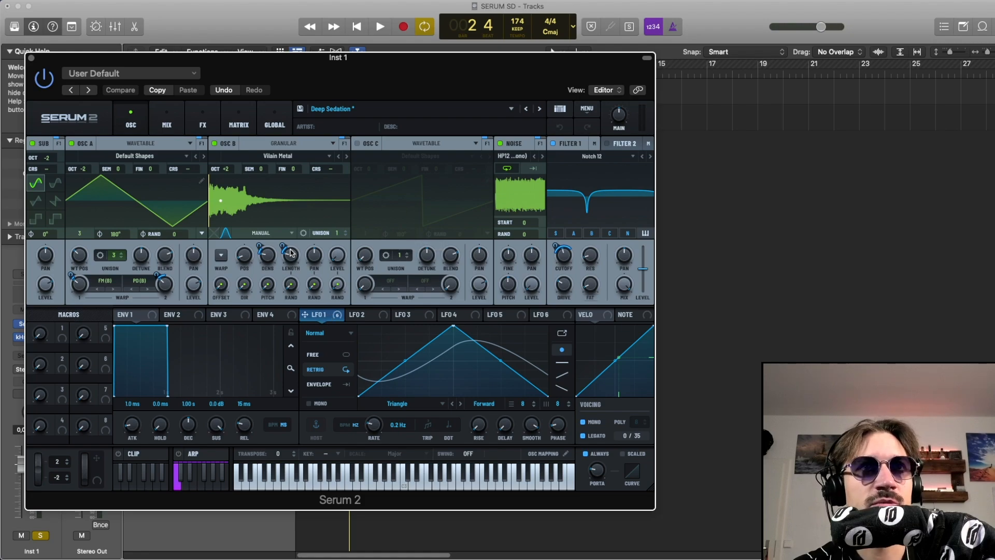
Step: Bypass the LFO 1 modulation on oscillator B's grain length and play the loop to hear the difference
{"action": "mouse_move", "coordinate": [284, 247]}
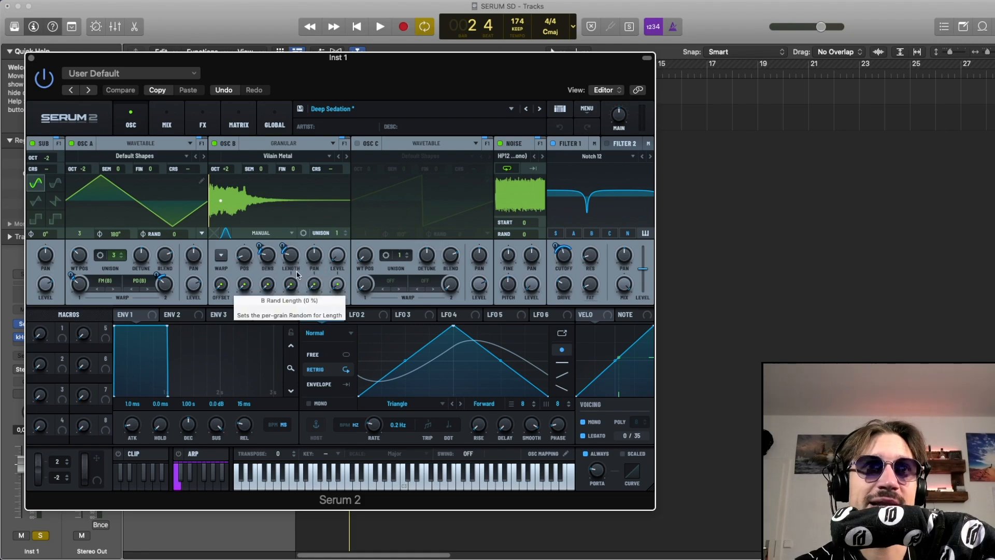
{"action": "right_click", "coordinate": [282, 244]}
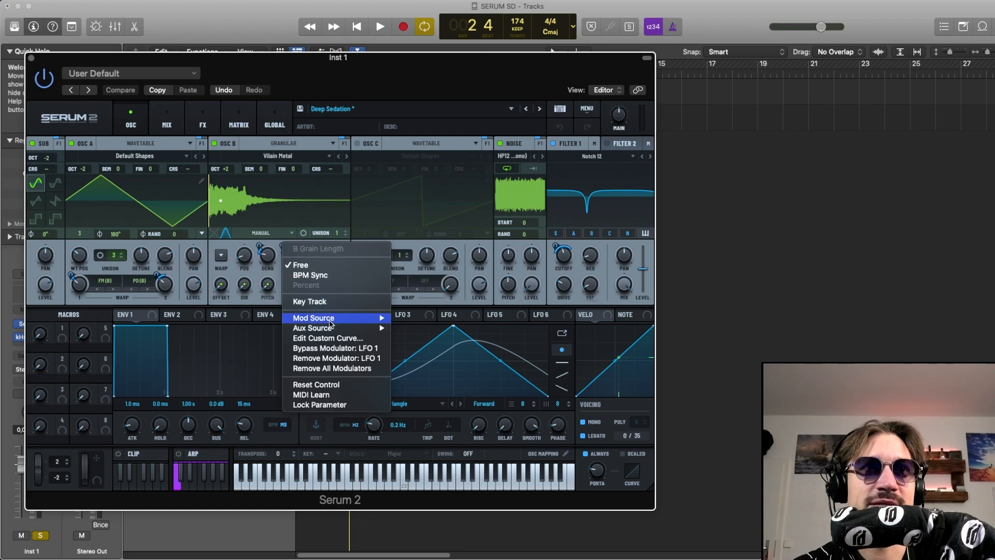
{"action": "left_click", "coordinate": [336, 348]}
{"action": "key", "text": "space"}
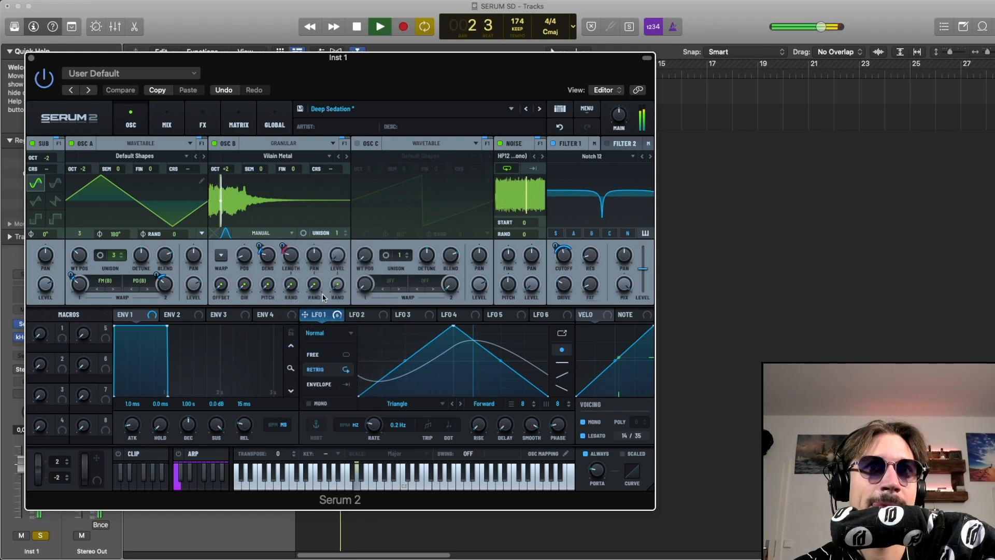
{"action": "key", "text": "space"}
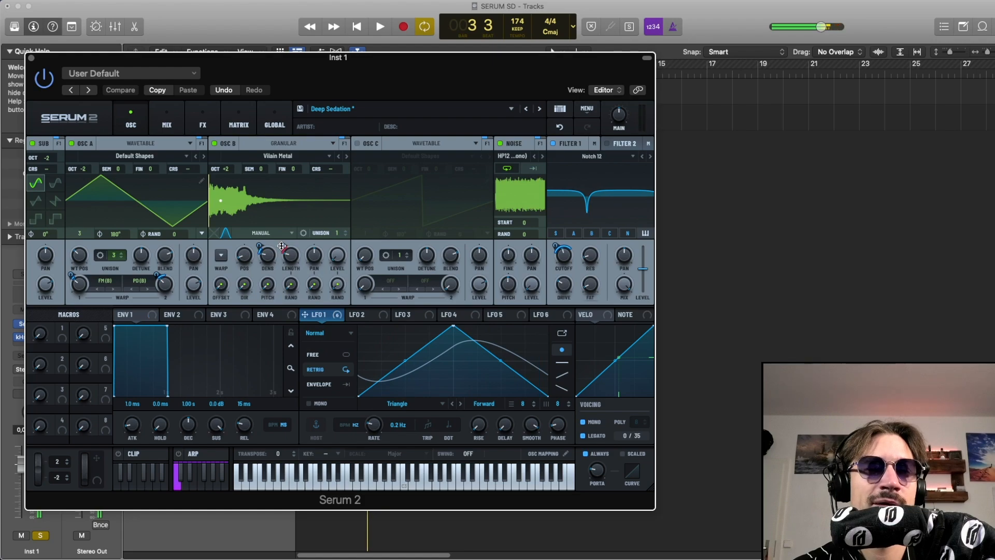
Step: Re-enable the LFO 1 modulation on oscillator B's grain length and listen to the loop again
{"action": "right_click", "coordinate": [284, 246]}
{"action": "left_click", "coordinate": [331, 350]}
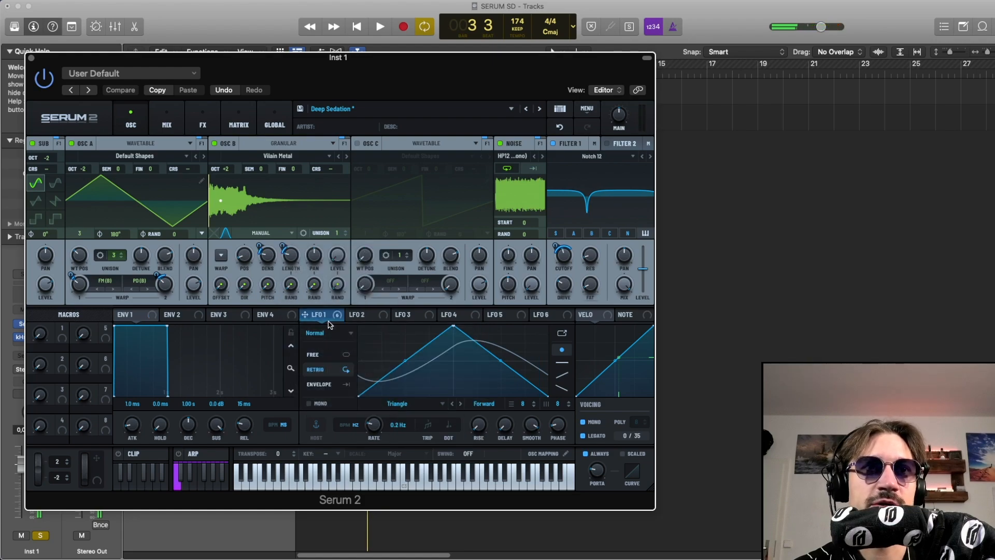
{"action": "key", "text": "space"}
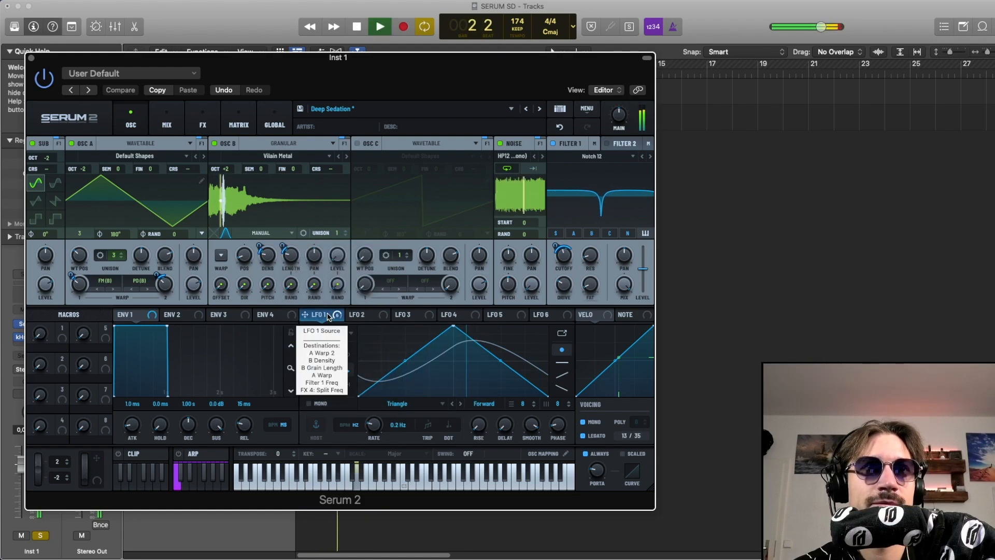
{"action": "key", "text": "space"}
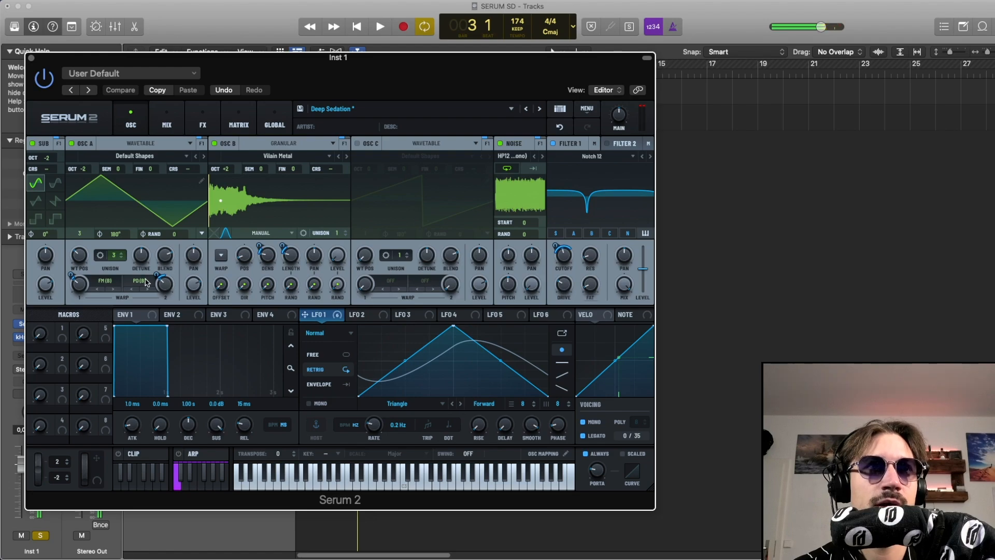
Step: Turn off oscillator A, the sub oscillator and the noise so that only oscillator B remains active
{"action": "mouse_move", "coordinate": [157, 279]}
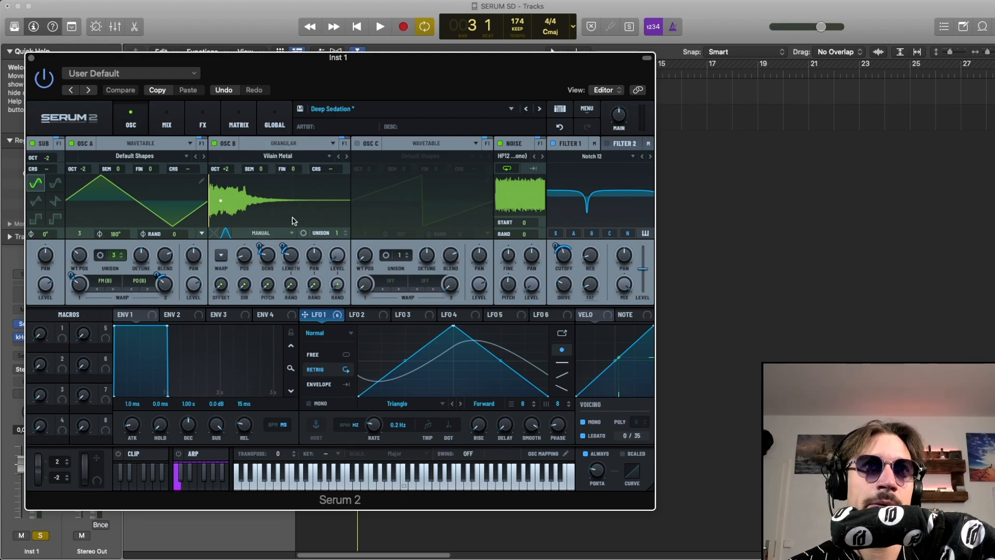
{"action": "mouse_move", "coordinate": [341, 264]}
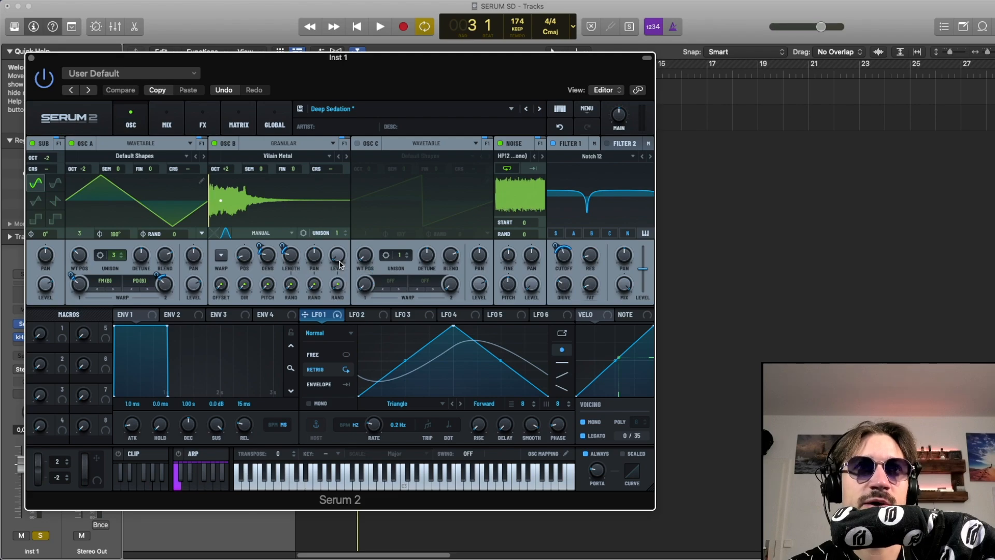
{"action": "left_click", "coordinate": [71, 144]}
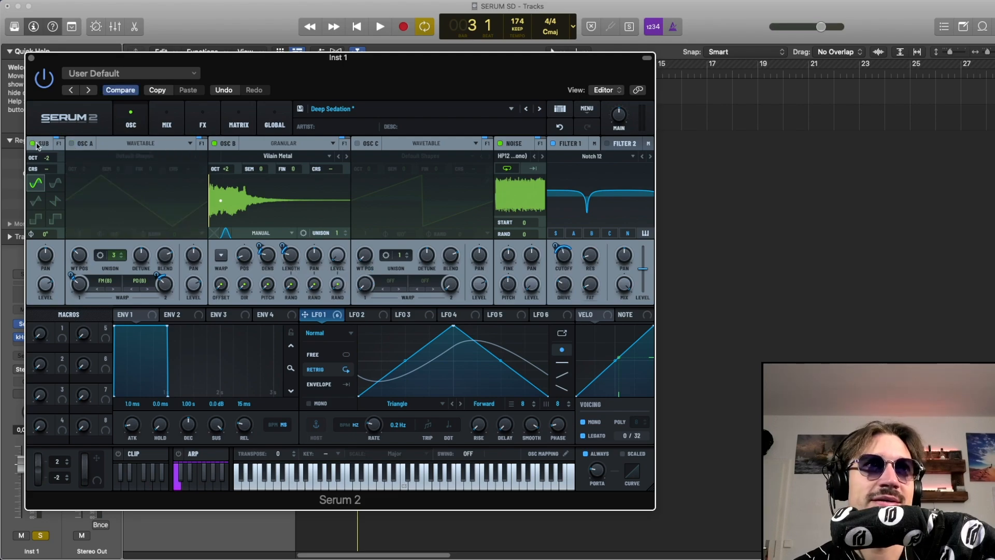
{"action": "left_click", "coordinate": [32, 144]}
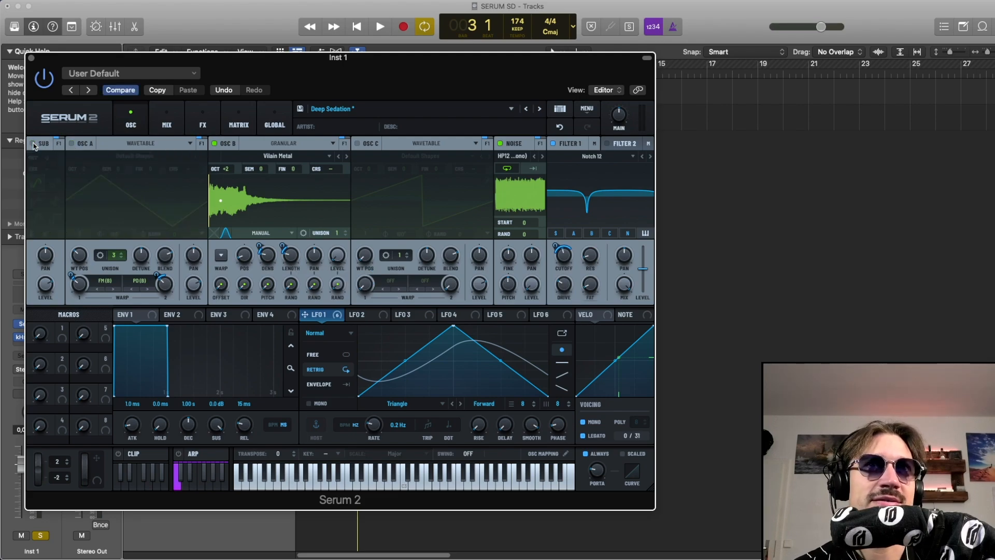
{"action": "left_click", "coordinate": [500, 145]}
Step: Play the loop with oscillator B's level raised to about 51% to hear the granular sound by itself
{"action": "key", "text": "space"}
{"action": "left_click_drag", "start_coordinate": [337, 254], "coordinate": [336, 195]}
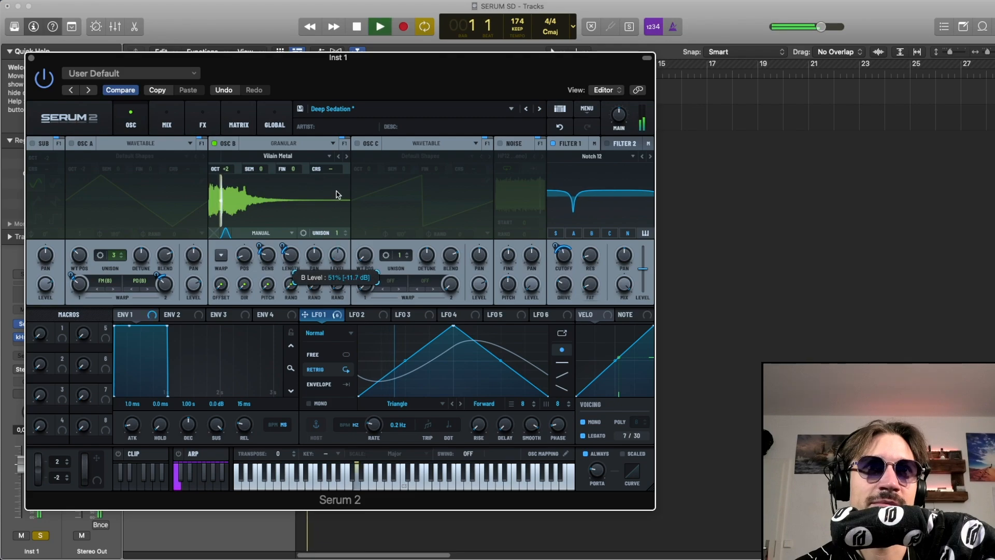
{"action": "key", "text": "space"}
Step: Turn the noise, oscillator A and the sub oscillator back on and play the full patch
{"action": "left_click", "coordinate": [501, 145]}
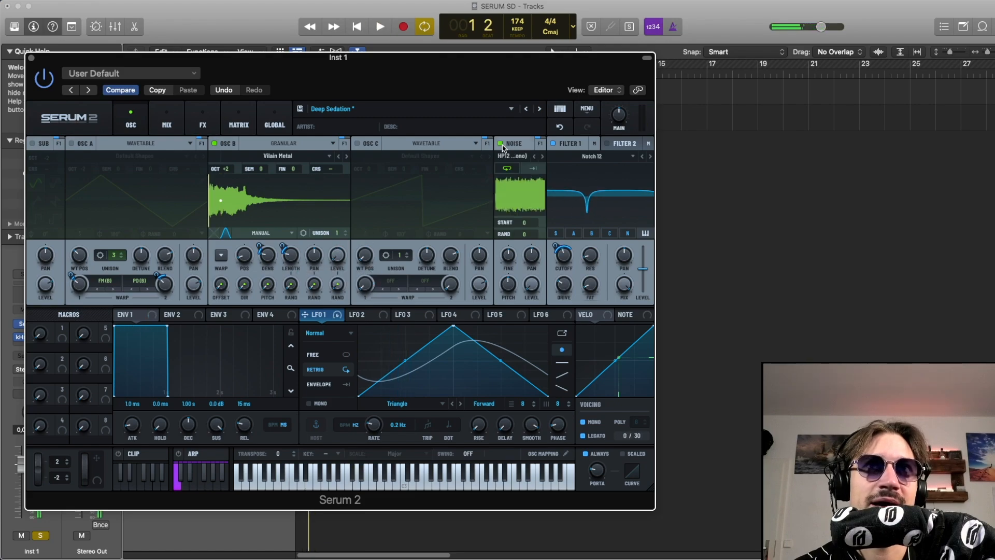
{"action": "left_click", "coordinate": [71, 144]}
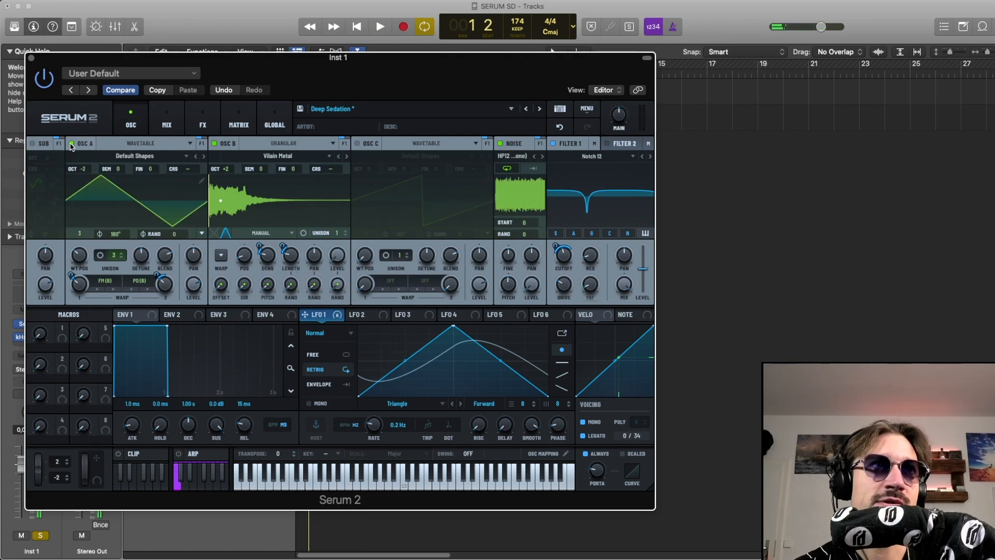
{"action": "left_click", "coordinate": [33, 144]}
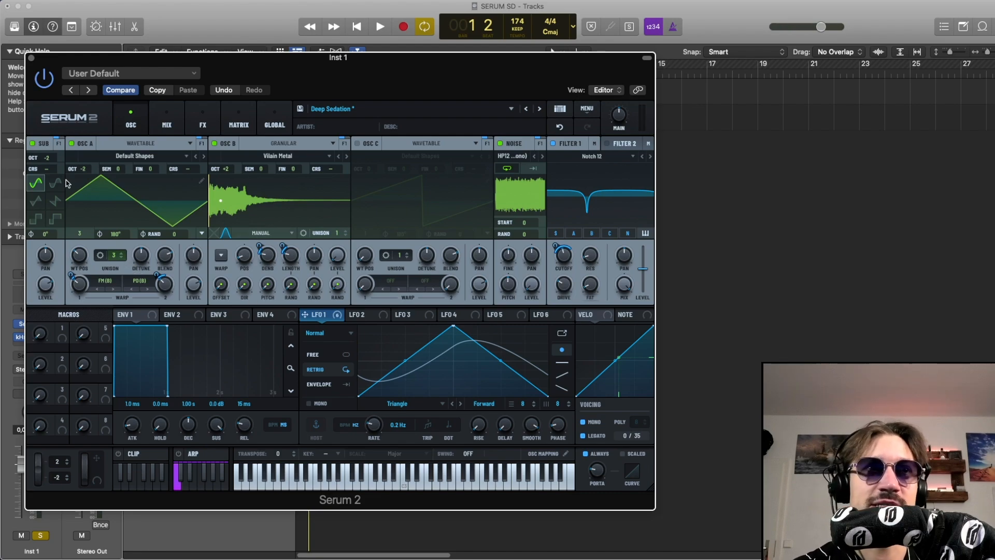
{"action": "key", "text": "space"}
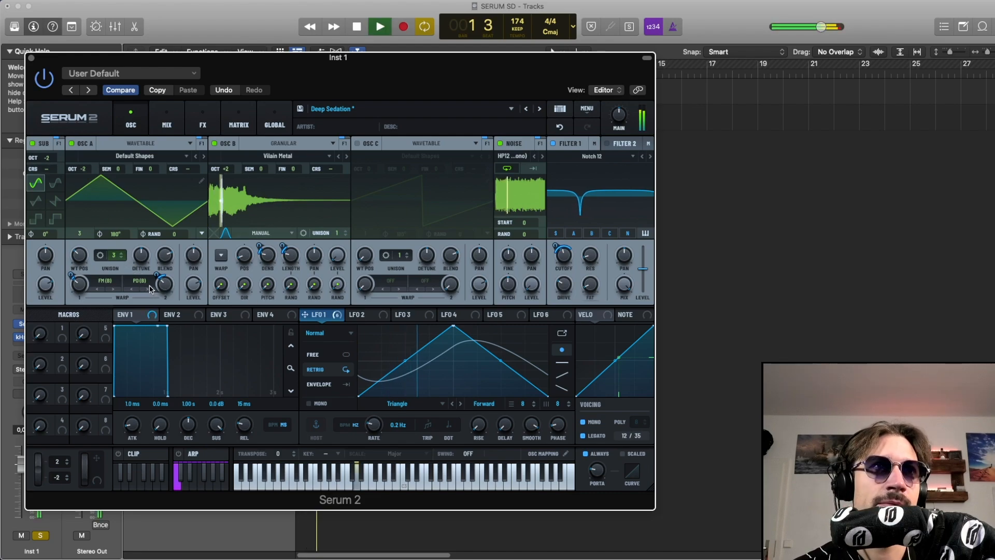
{"action": "key", "text": "space"}
Step: Set both warp modes of oscillator A to Off and play the loop to hear the unwarped sound
{"action": "left_click", "coordinate": [151, 288]}
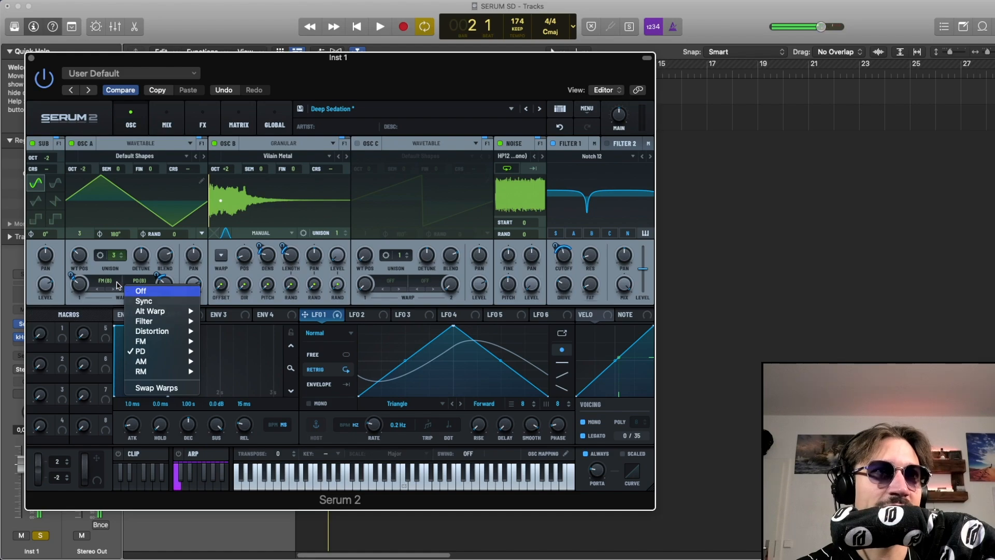
{"action": "left_click", "coordinate": [140, 290]}
{"action": "key", "text": "space"}
{"action": "left_click", "coordinate": [105, 280]}
{"action": "left_click", "coordinate": [120, 286]}
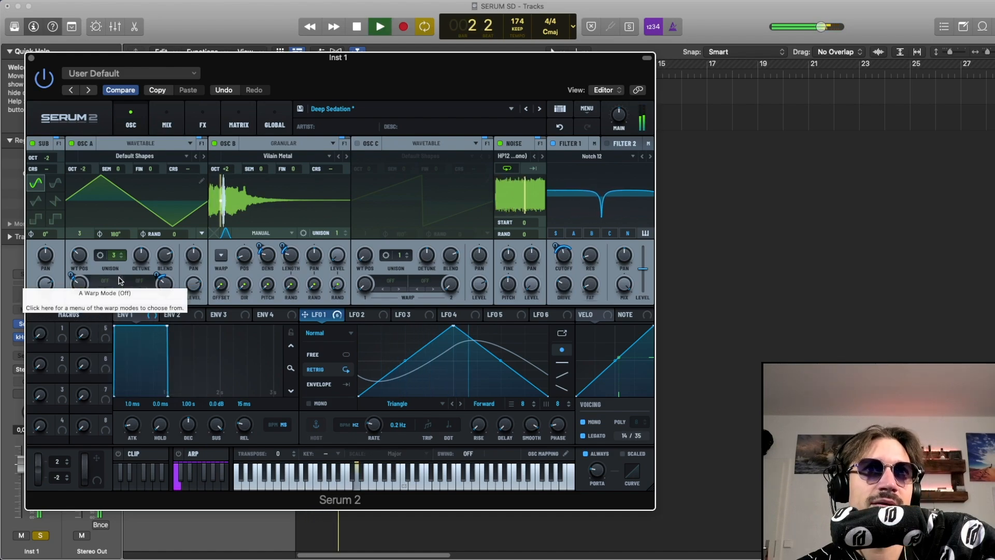
{"action": "key", "text": "space"}
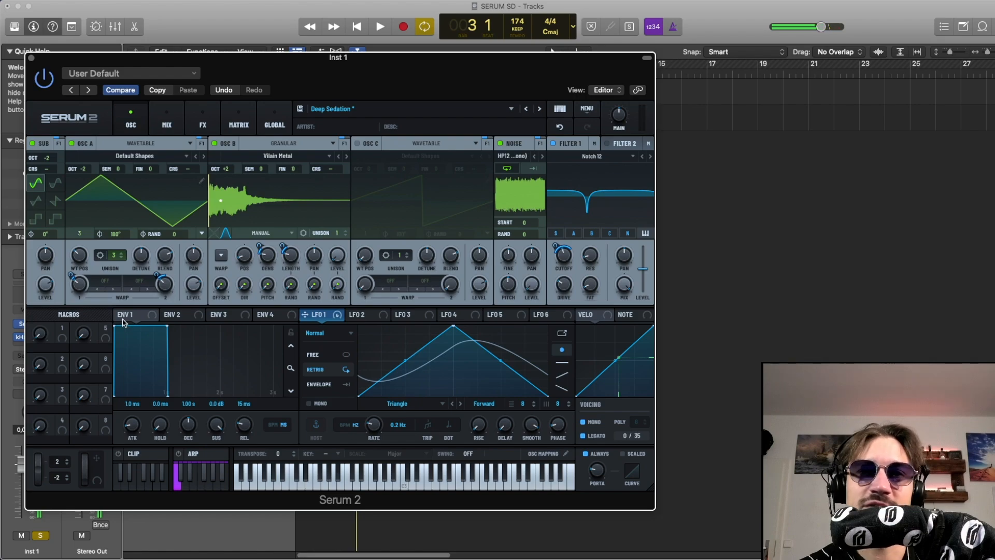
{"action": "key", "text": "space"}
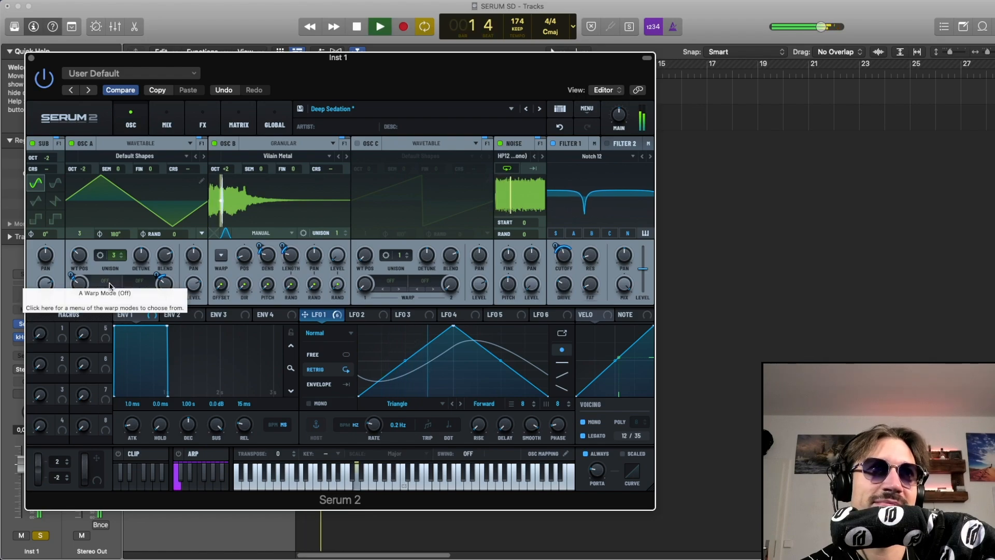
{"action": "key", "text": "space"}
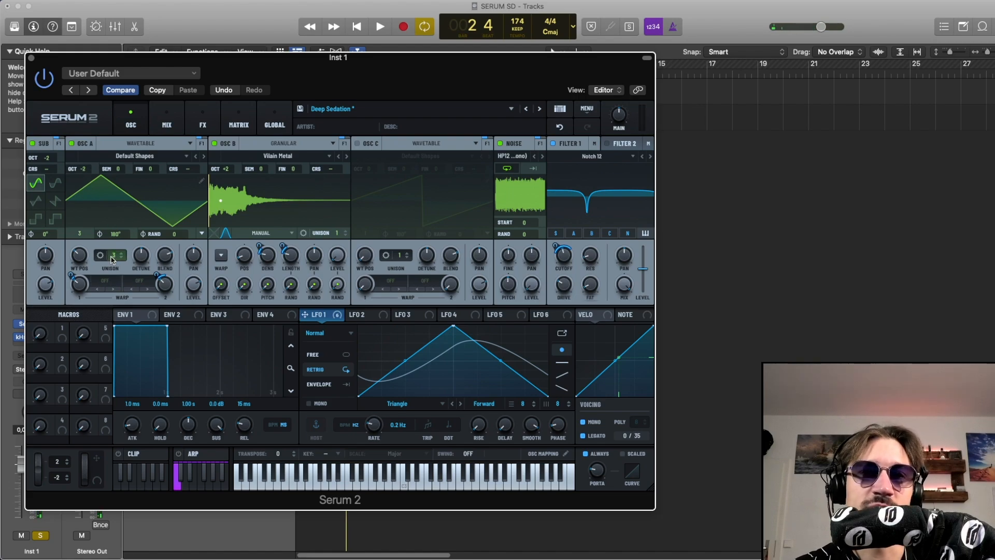
Step: Listen to the loop once more and set oscillator A's first warp mode to FM (B)
{"action": "key", "text": "space"}
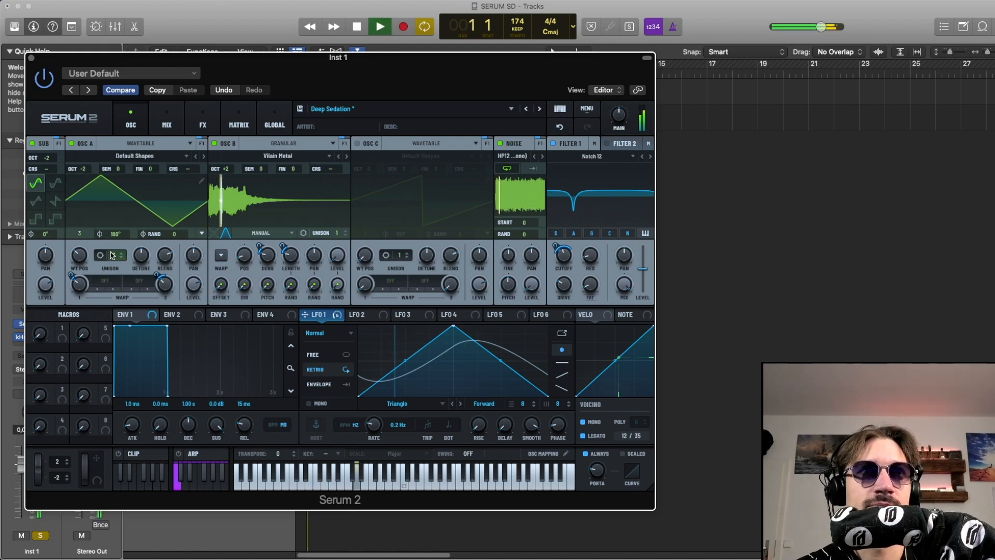
{"action": "left_click", "coordinate": [110, 289]}
{"action": "mouse_move", "coordinate": [140, 342]}
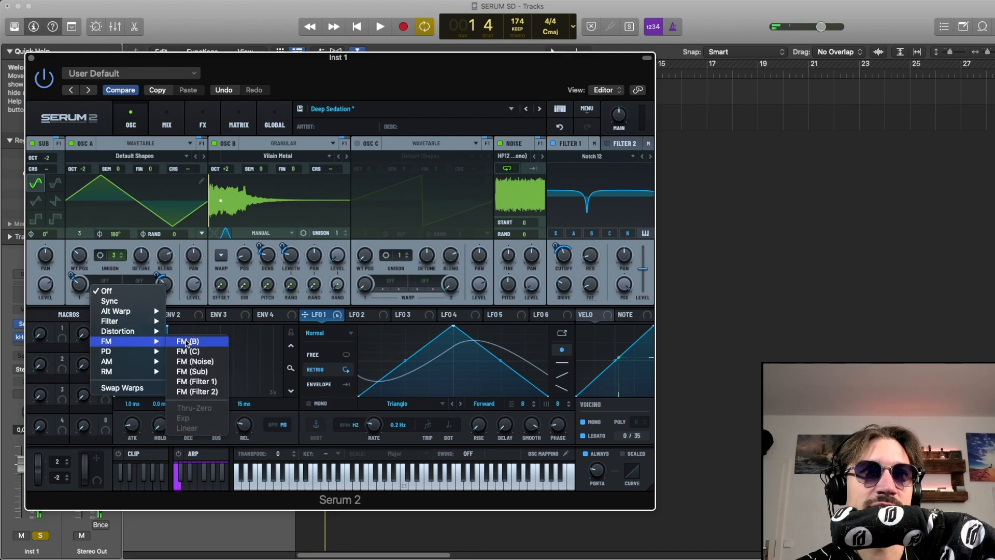
{"action": "left_click", "coordinate": [186, 342]}
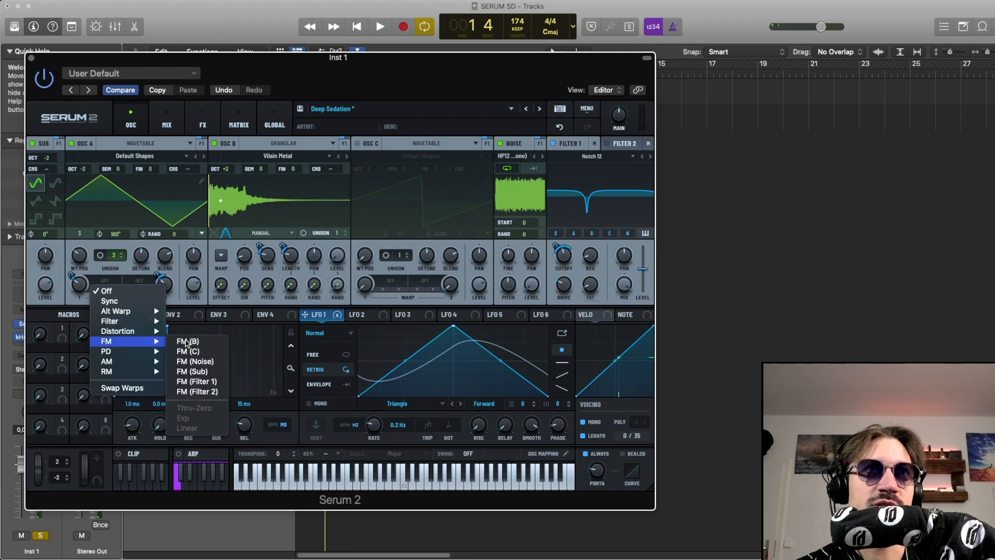
Step: Play the loop with oscillator A's first warp mode on FM (B) to hear the frequency modulation alone
{"action": "left_click", "coordinate": [293, 157]}
{"action": "left_click", "coordinate": [285, 147]}
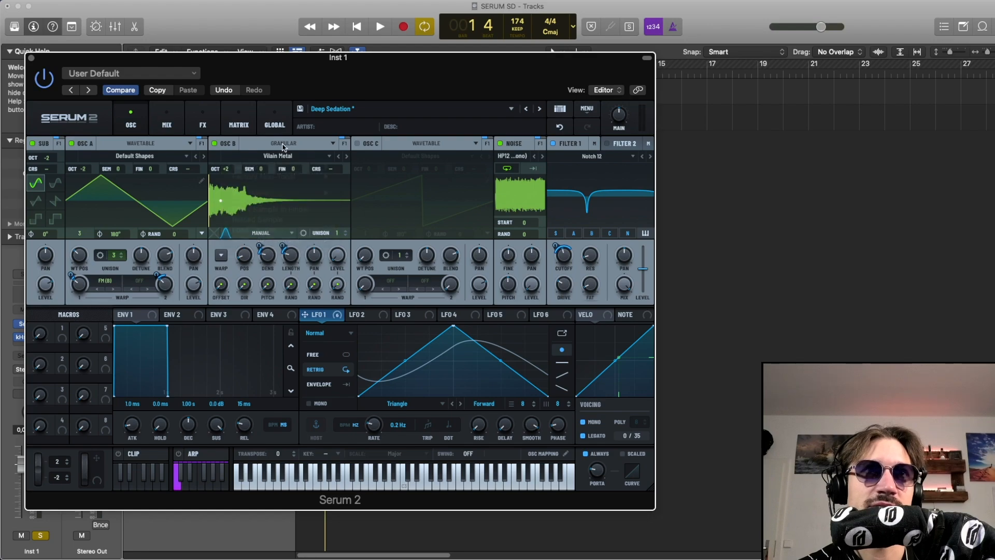
{"action": "key", "text": "space"}
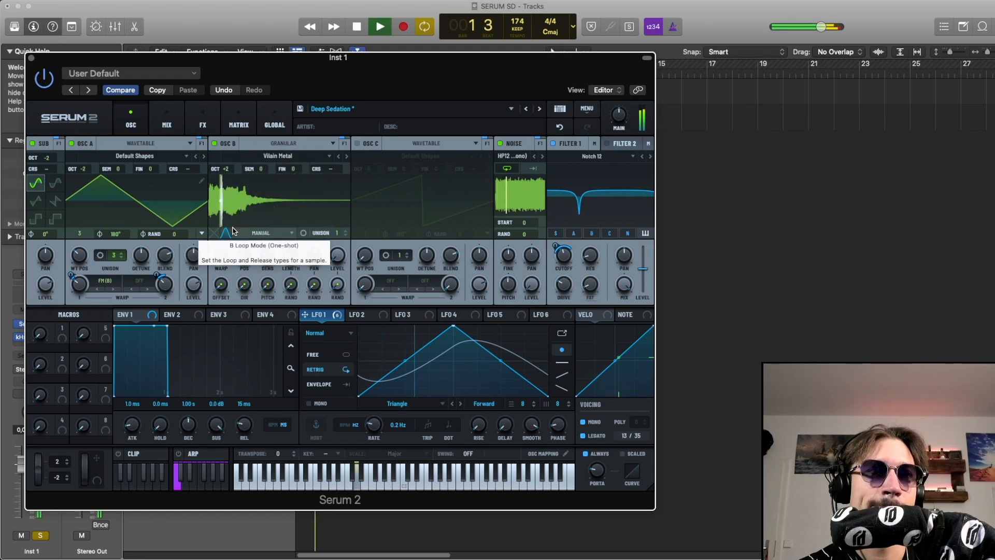
{"action": "key", "text": "space"}
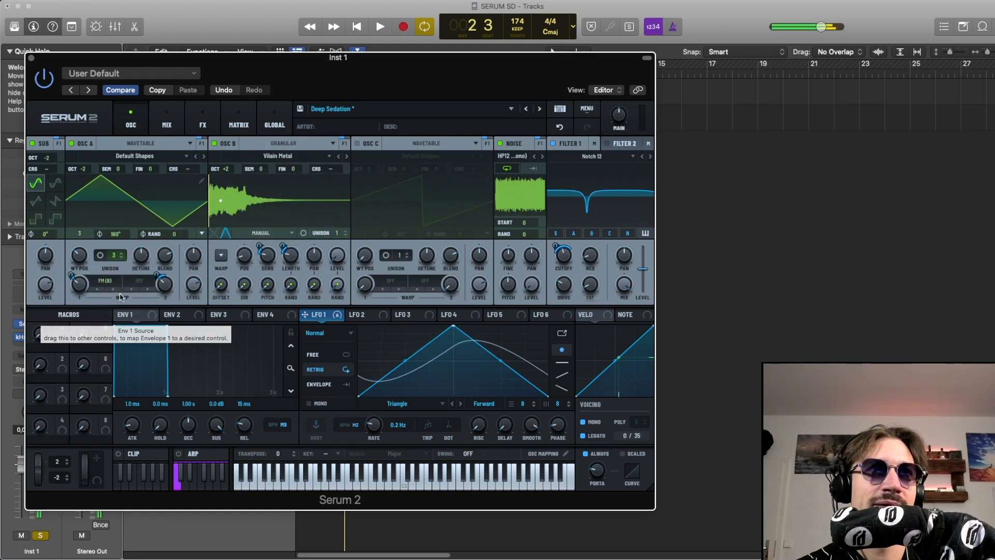
Step: Set oscillator A's second warp mode to PD (B)
{"action": "left_click", "coordinate": [141, 283]}
{"action": "mouse_move", "coordinate": [184, 351]}
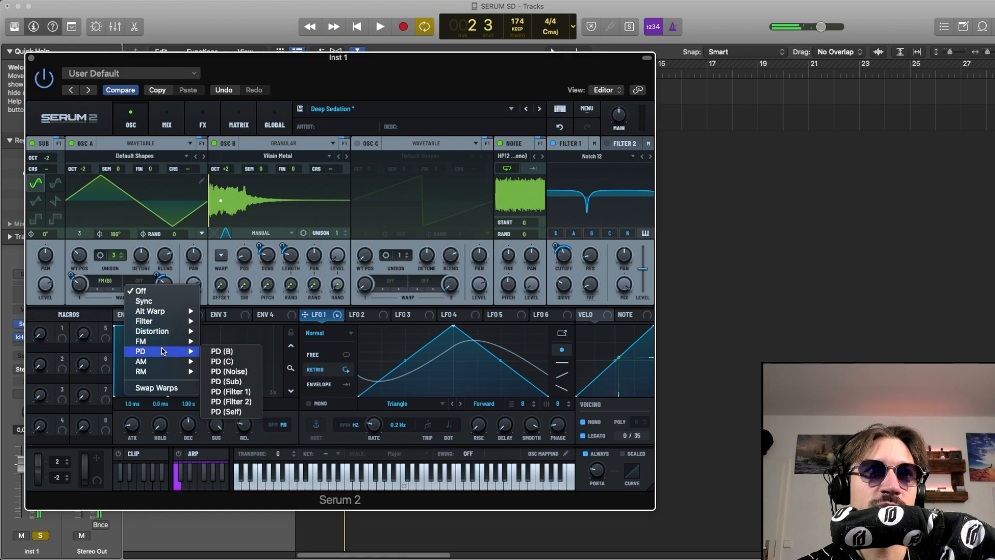
{"action": "left_click", "coordinate": [218, 351]}
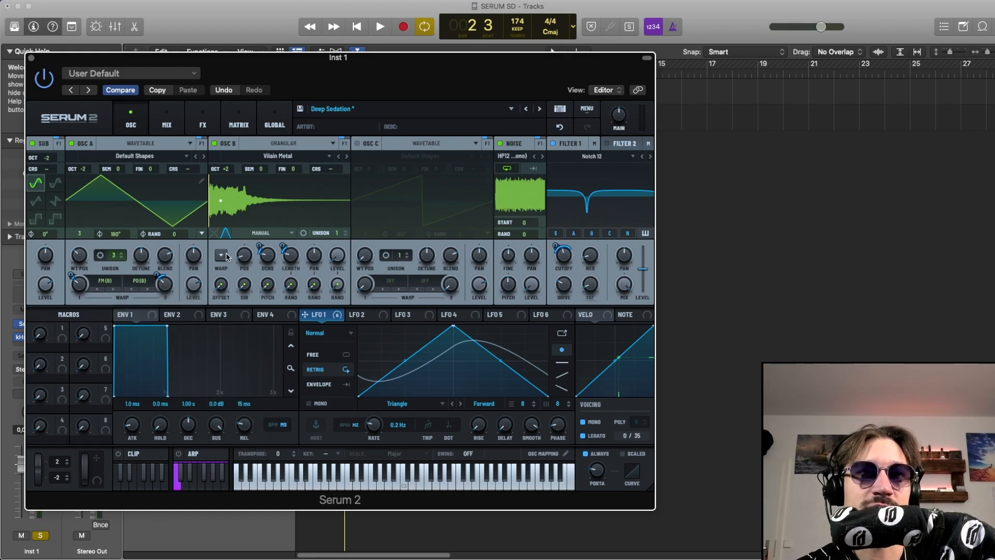
Step: Play the loop with oscillator A's first warp mode Off to hear PD (B) alone, and set it back to FM (B)
{"action": "left_click", "coordinate": [106, 282]}
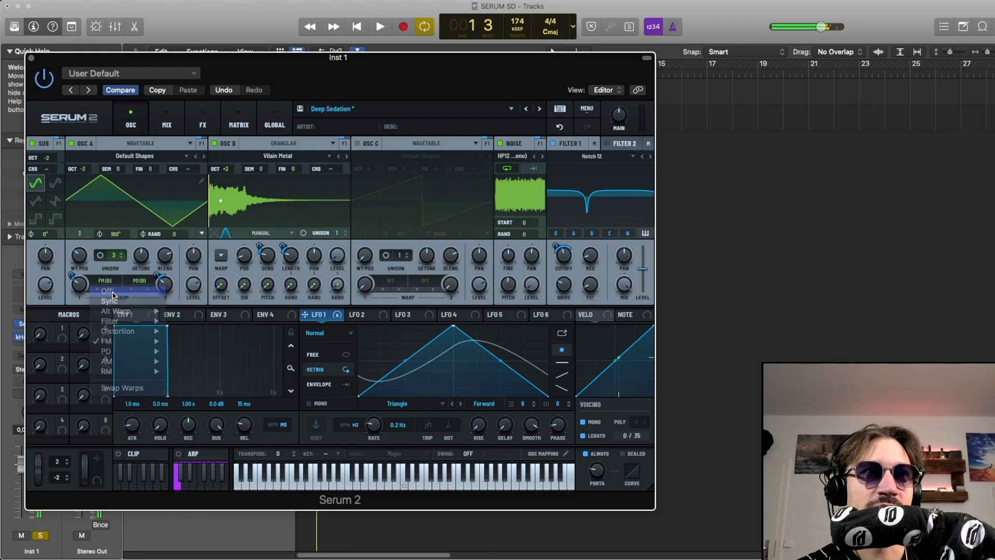
{"action": "left_click", "coordinate": [108, 291]}
{"action": "key", "text": "space"}
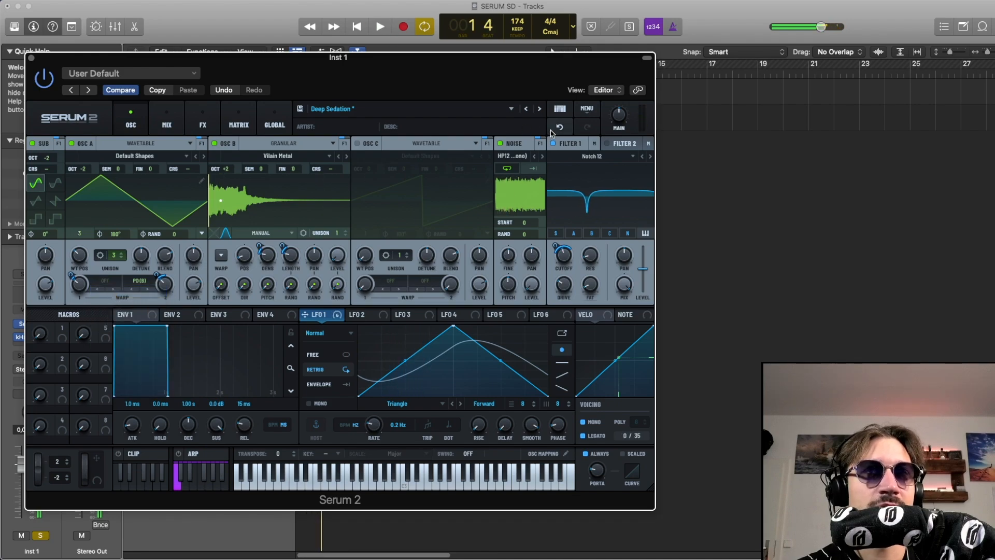
{"action": "left_click", "coordinate": [104, 280]}
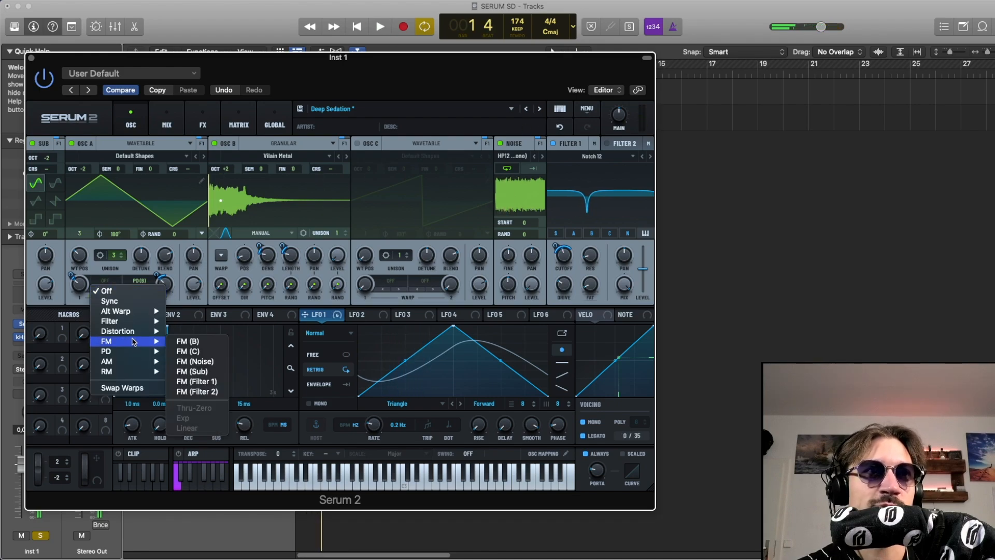
{"action": "left_click", "coordinate": [181, 342]}
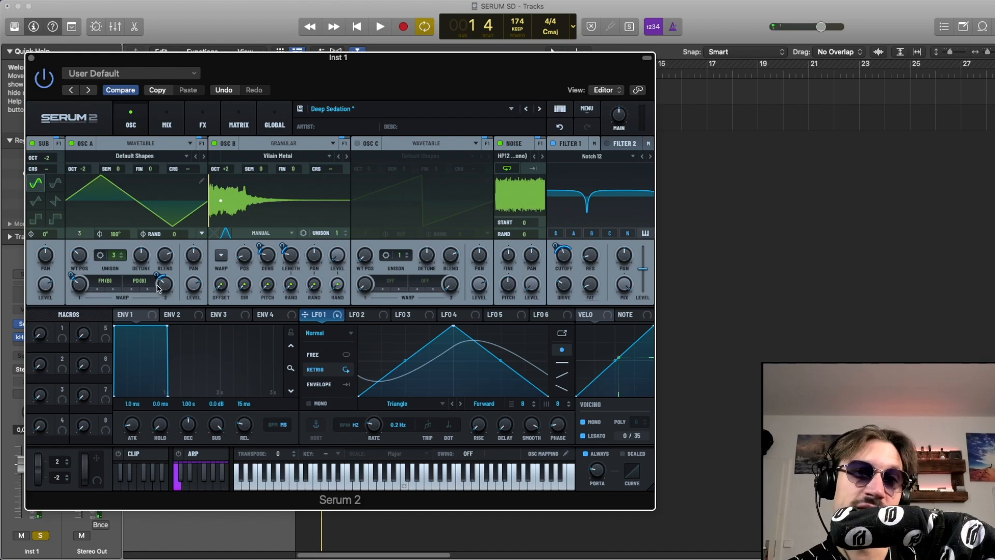
Step: Play the loop with FM (B) and PD (B) both warping oscillator A, and undo the last parameter change
{"action": "mouse_move", "coordinate": [159, 289]}
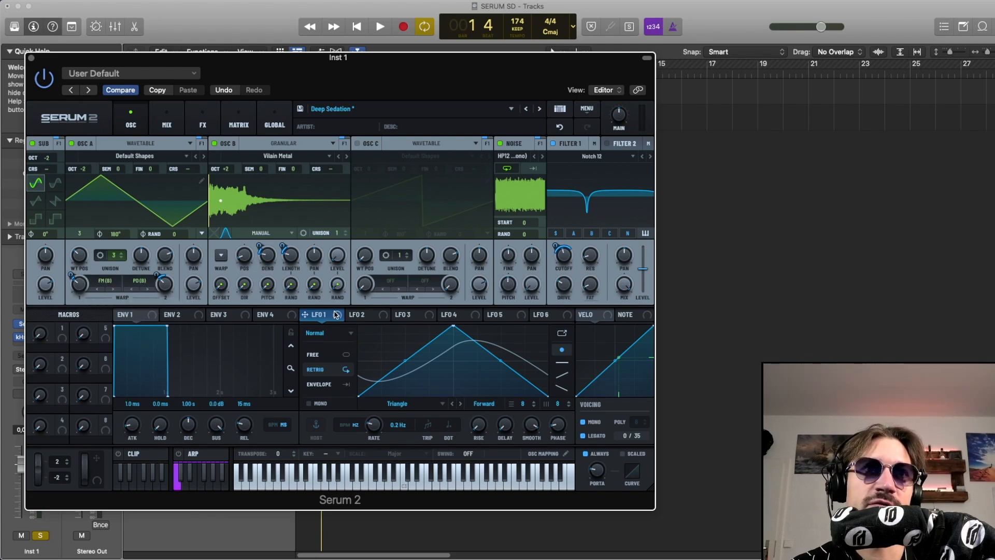
{"action": "key", "text": "space"}
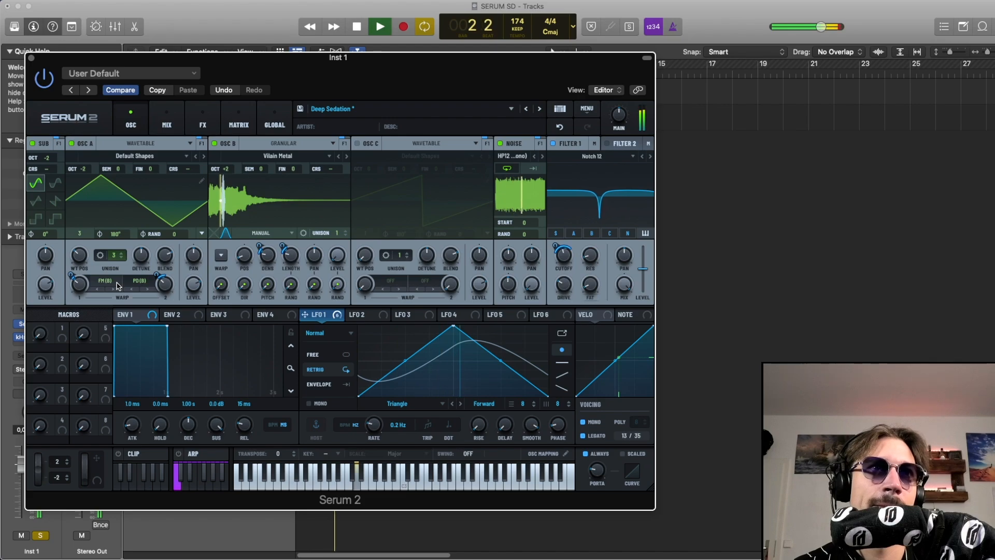
{"action": "key", "text": "space"}
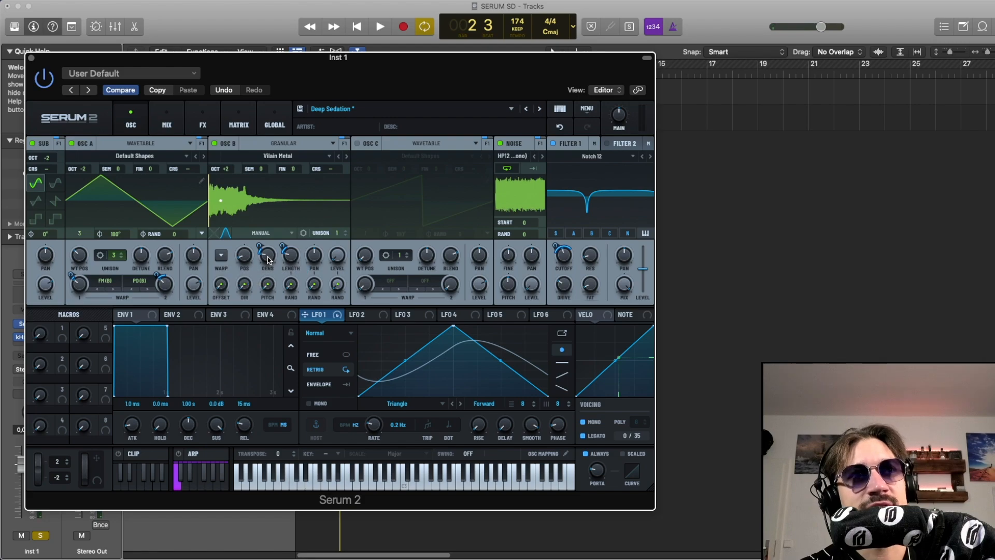
{"action": "left_click", "coordinate": [560, 127]}
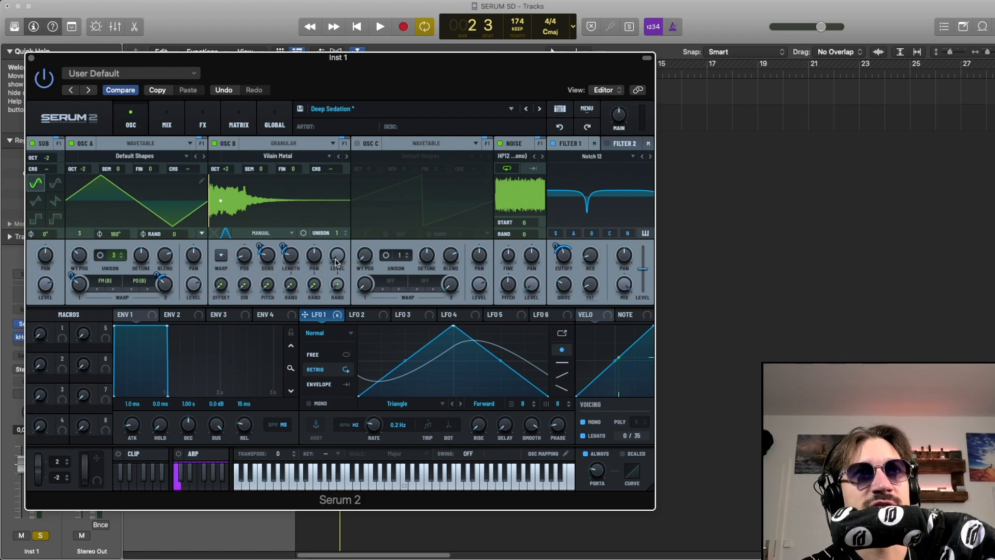
Step: Bypass LFO 1 on oscillator B's density while the loop plays to hear the difference, and re-enable the modulation
{"action": "key", "text": "space"}
{"action": "right_click", "coordinate": [260, 248]}
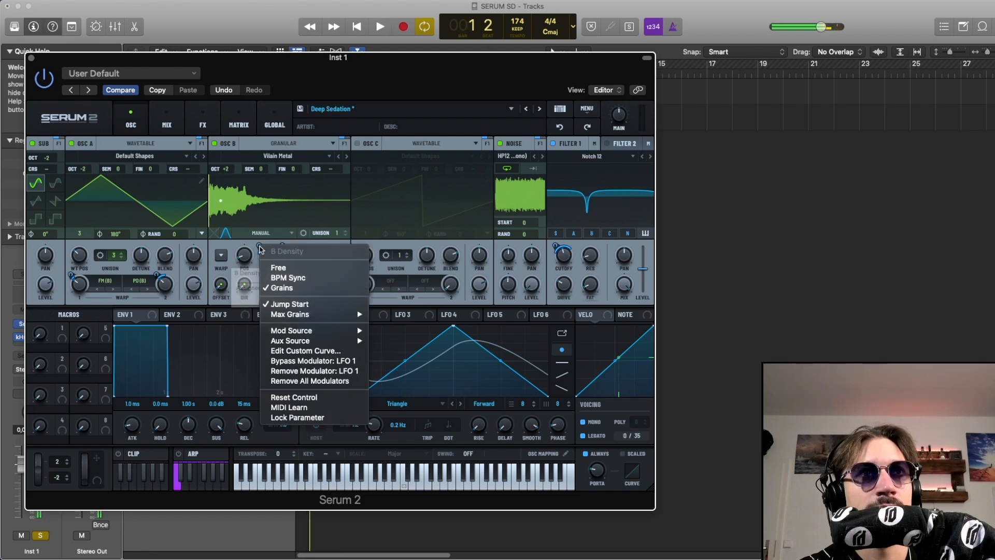
{"action": "left_click", "coordinate": [313, 360]}
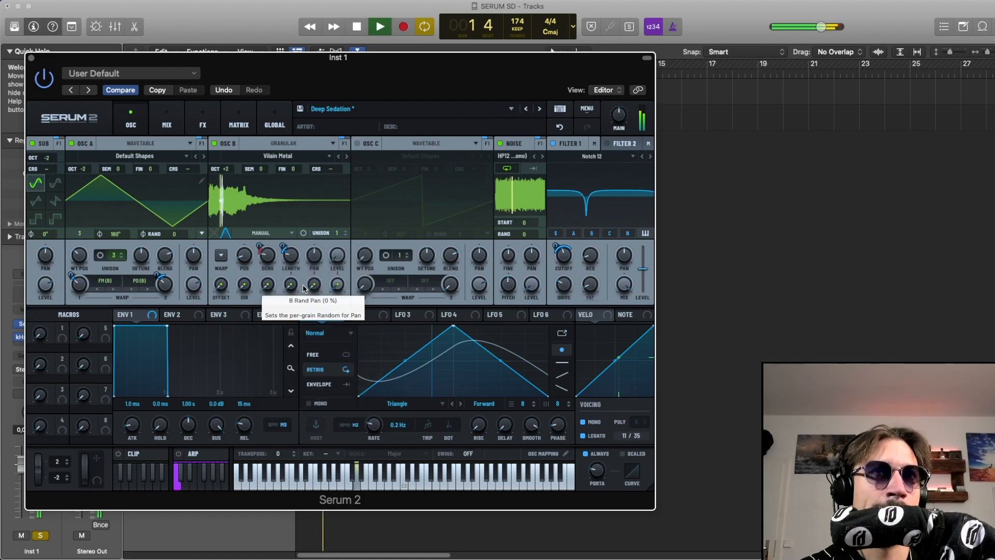
{"action": "key", "text": "space"}
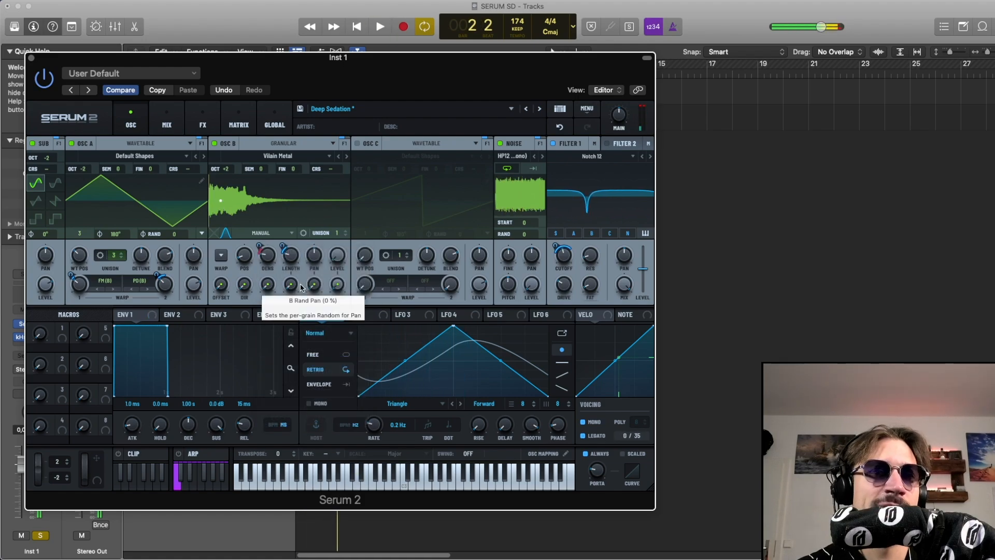
{"action": "right_click", "coordinate": [256, 243]}
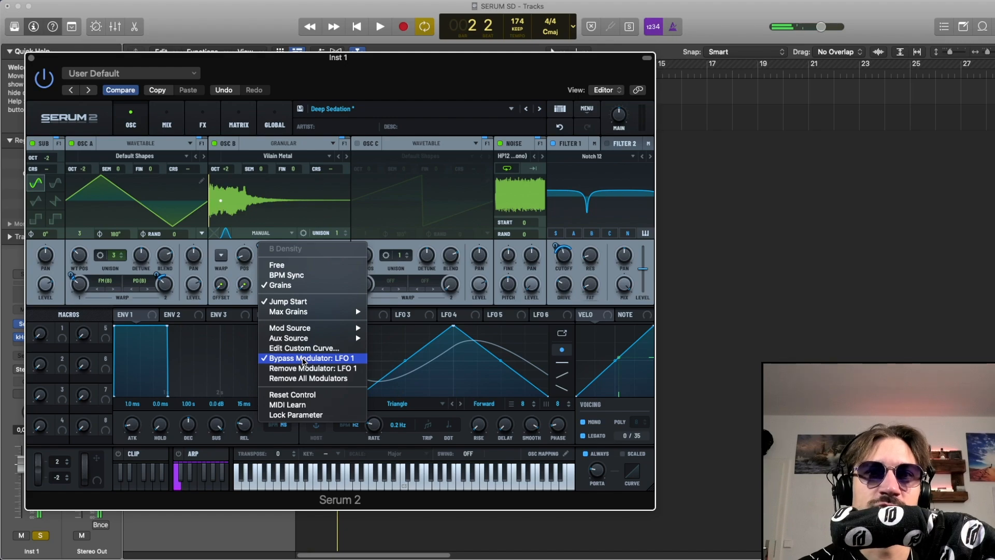
{"action": "left_click", "coordinate": [304, 362]}
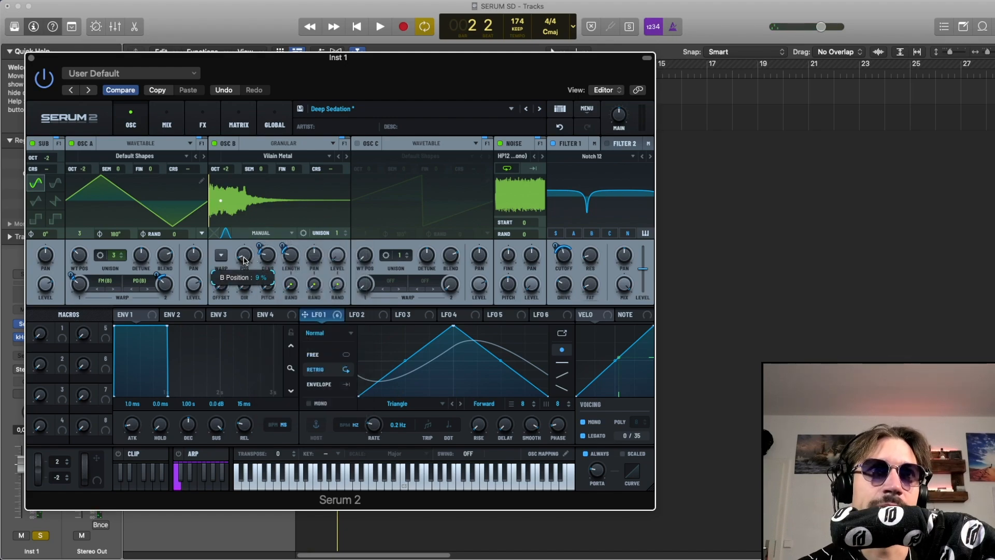
Step: Try oscillator B's One-shot loop mode and set it back to Manual
{"action": "left_click", "coordinate": [254, 233]}
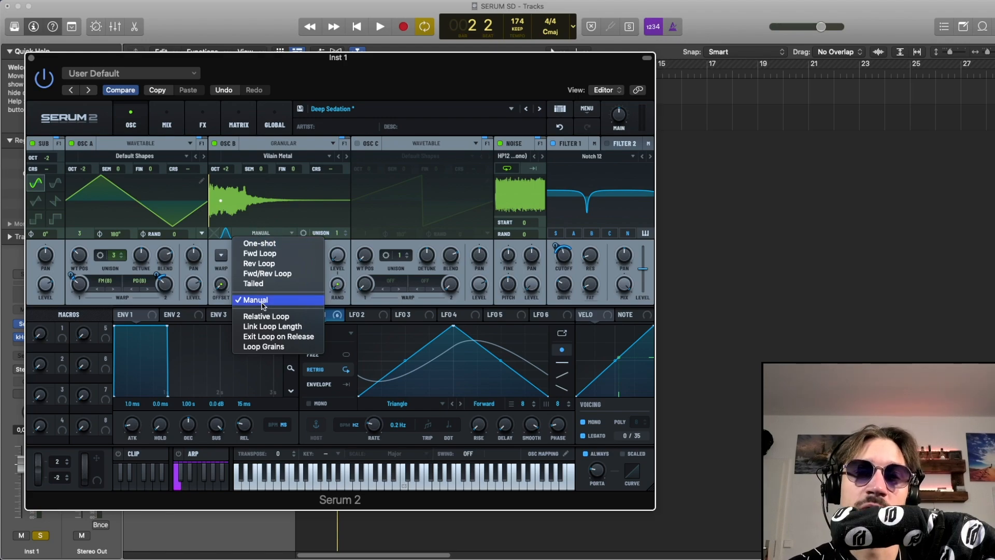
{"action": "left_click", "coordinate": [259, 243]}
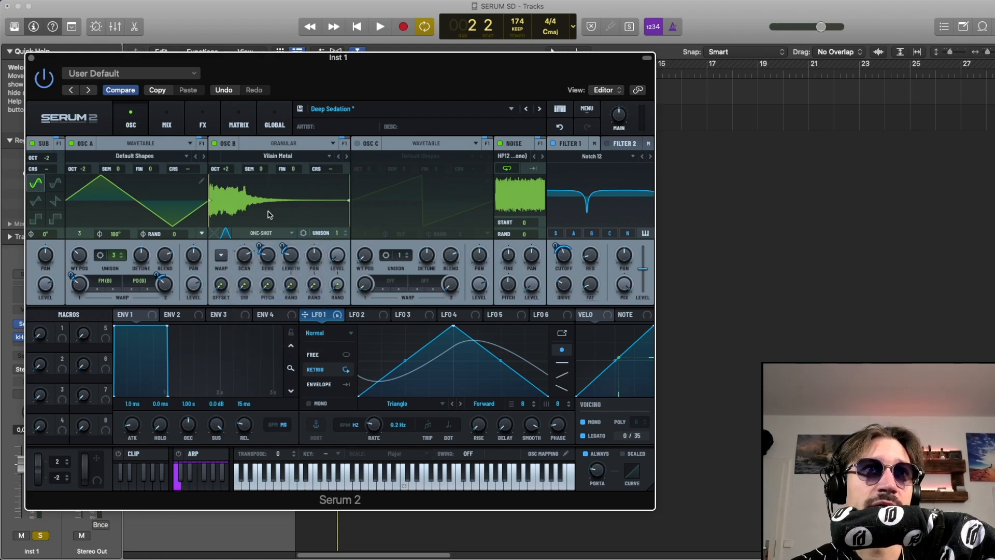
{"action": "left_click", "coordinate": [273, 237]}
{"action": "left_click", "coordinate": [262, 299]}
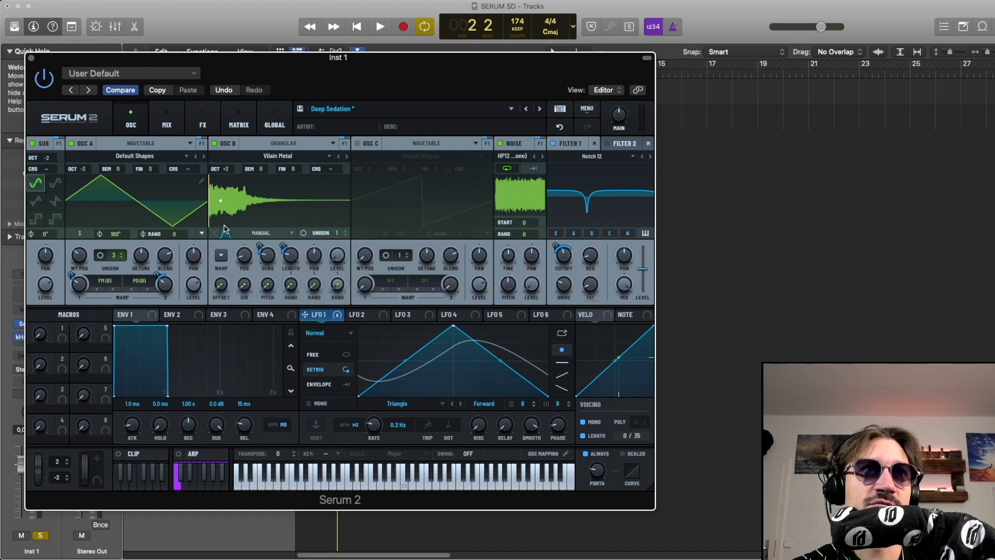
Step: Raise oscillator B's grain position, play the loop to compare the sound, and undo the position change
{"action": "left_click_drag", "start_coordinate": [241, 249], "coordinate": [246, 236]}
{"action": "key", "text": "space"}
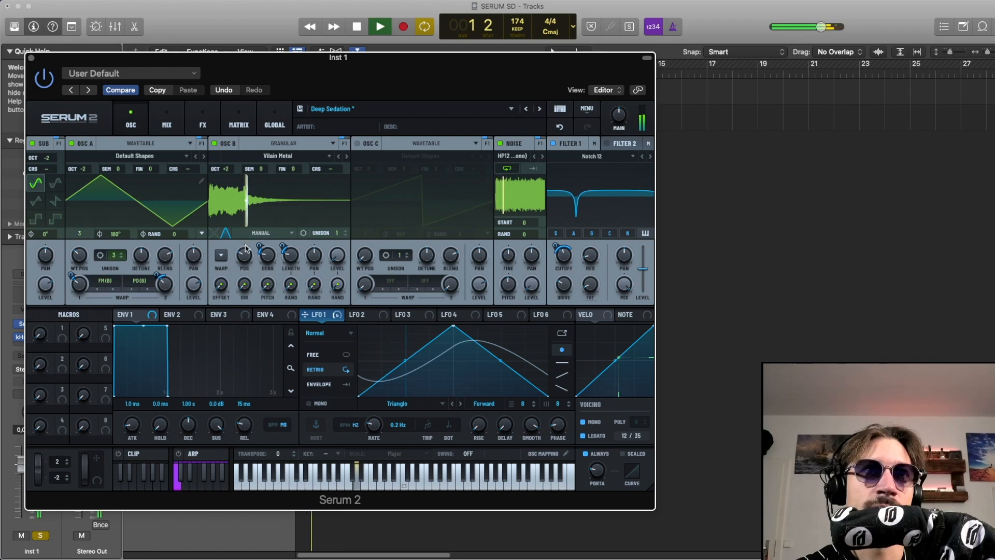
{"action": "key", "text": "space"}
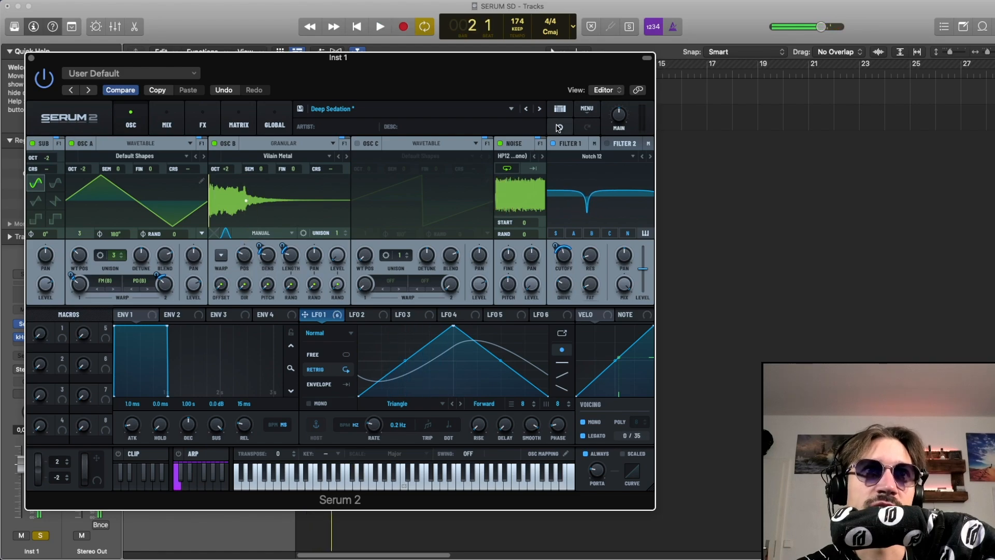
{"action": "left_click", "coordinate": [559, 128]}
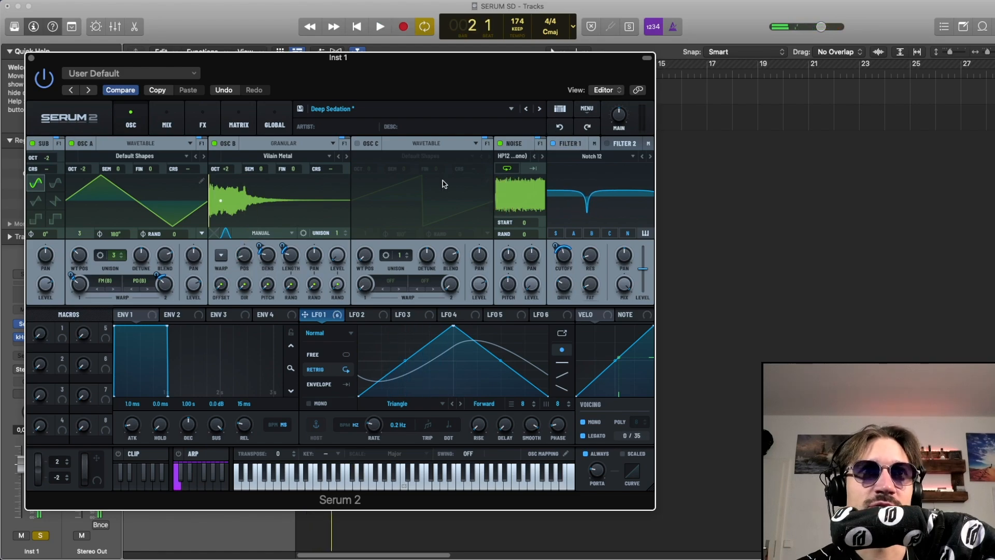
Step: Play the loop with oscillator B's original grain position to compare it with the moved one
{"action": "key", "text": "space"}
{"action": "left_click", "coordinate": [244, 256]}
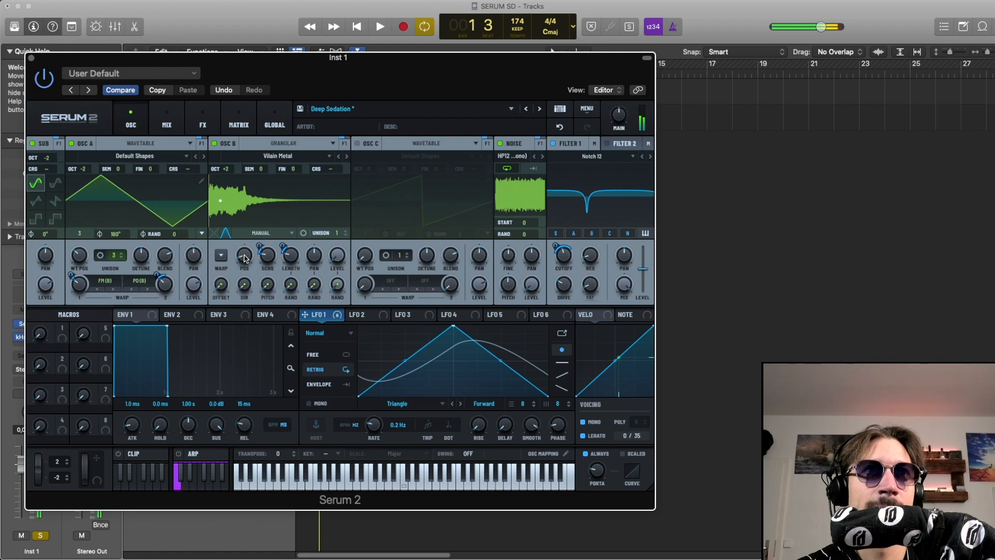
{"action": "key", "text": "space"}
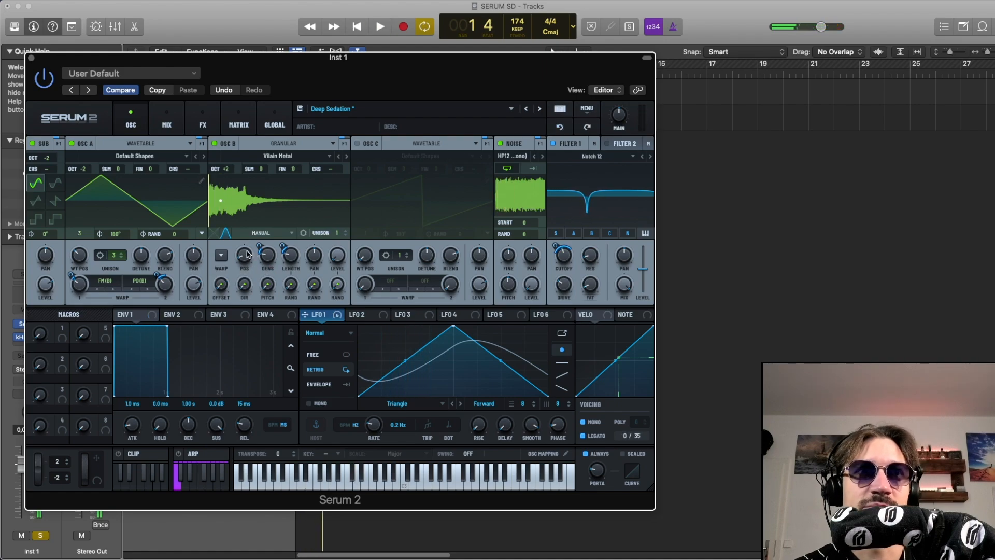
{"action": "key", "text": "space"}
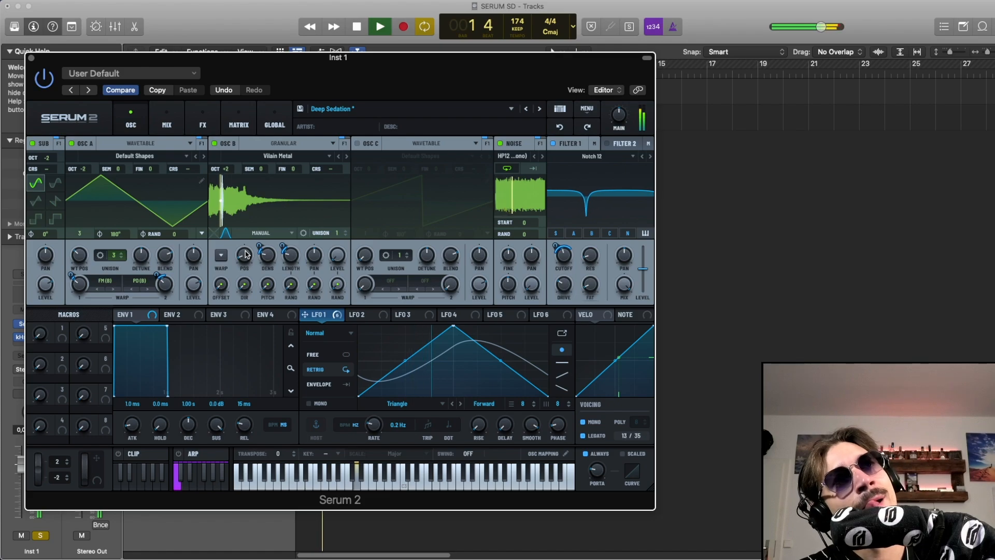
{"action": "key", "text": "space"}
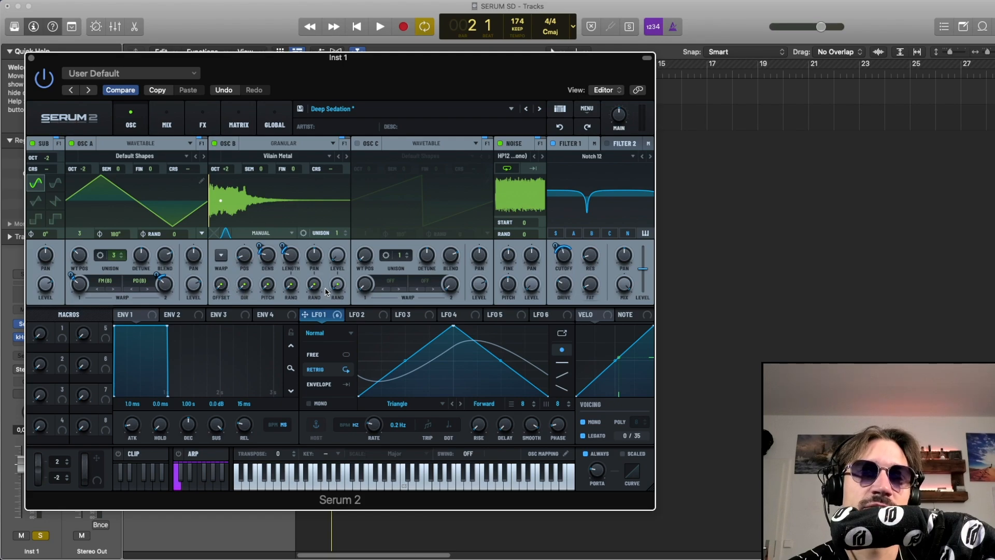
Step: Reveal oscillator B's warp controls to examine its two warp modes
{"action": "left_click", "coordinate": [221, 256]}
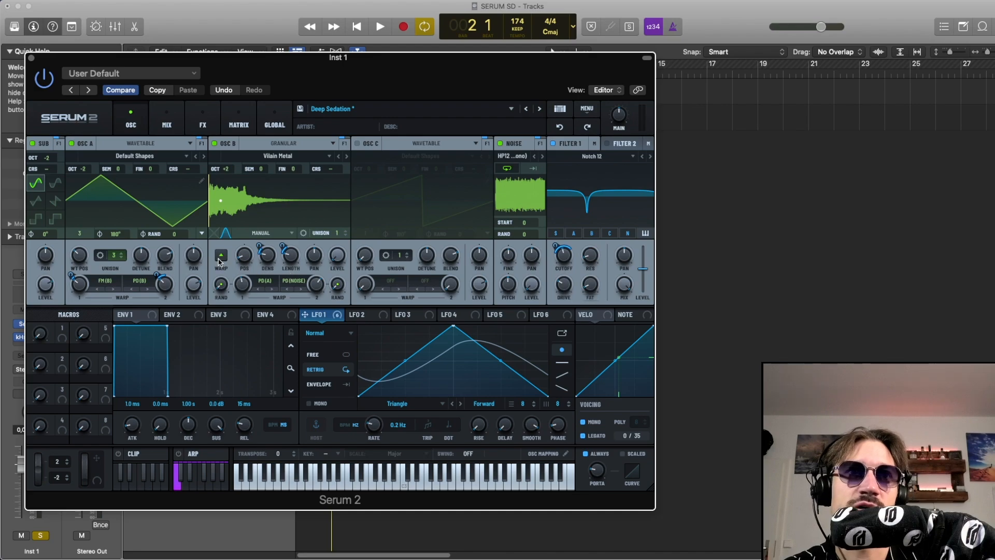
{"action": "left_click", "coordinate": [221, 256]}
{"action": "left_click", "coordinate": [220, 256]}
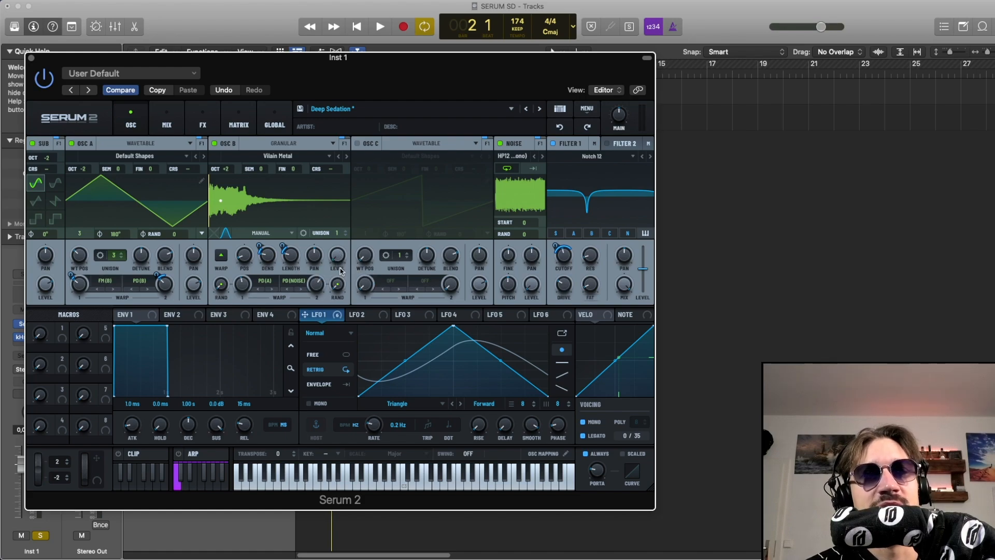
Step: Play the loop with oscillator B's first warp mode Off for comparison, and set it back to PD (A)
{"action": "key", "text": "space"}
{"action": "left_click", "coordinate": [270, 296]}
{"action": "left_click", "coordinate": [273, 290]}
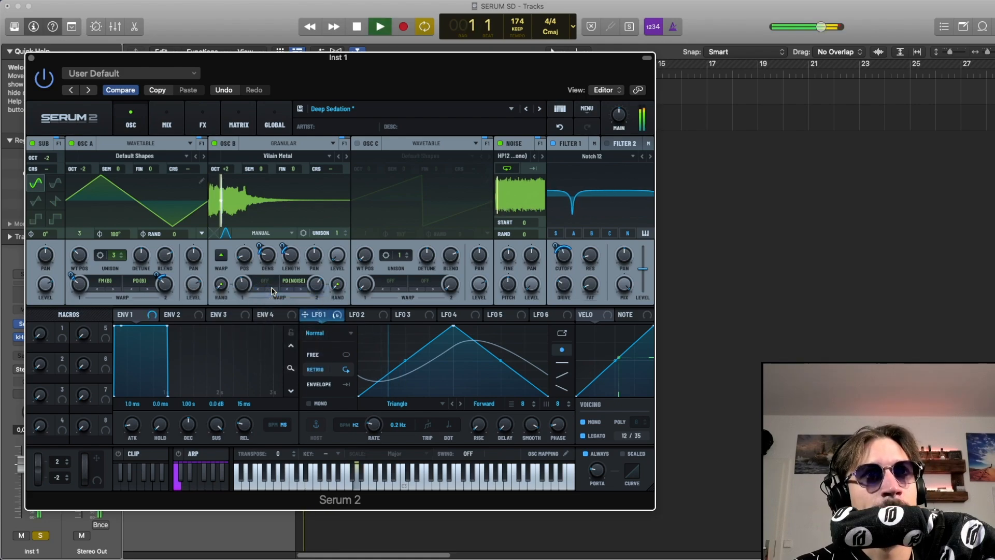
{"action": "left_click", "coordinate": [273, 289]}
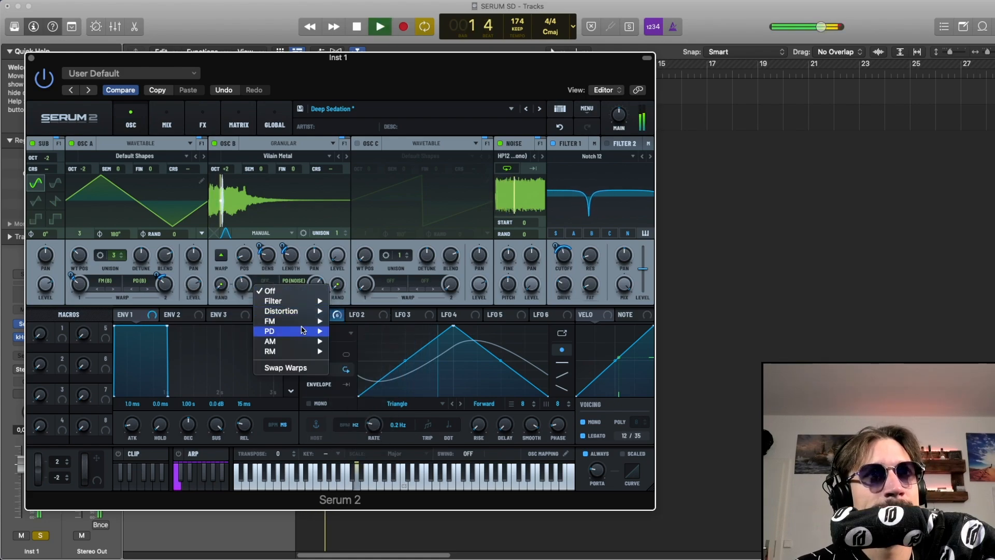
{"action": "mouse_move", "coordinate": [303, 331]}
{"action": "left_click", "coordinate": [346, 331]}
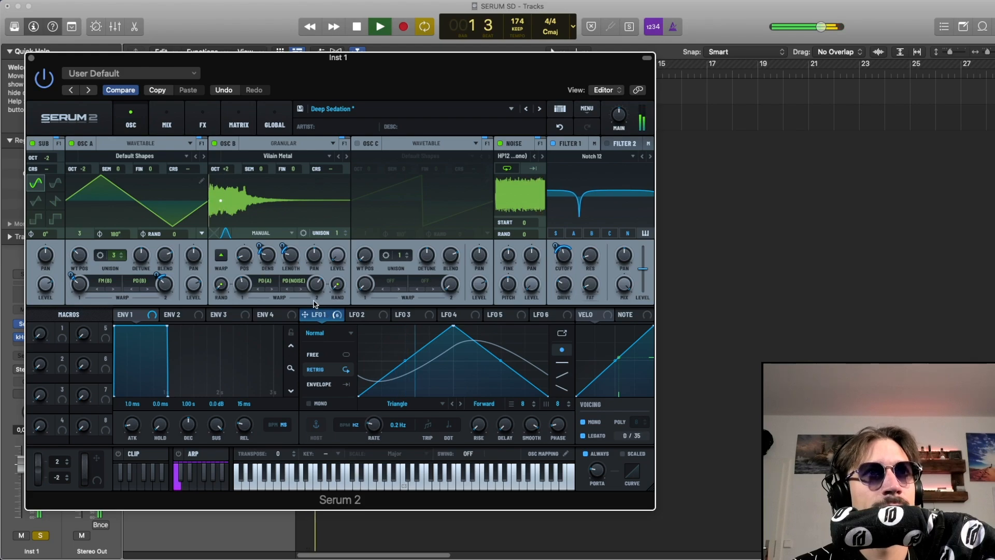
{"action": "key", "text": "space"}
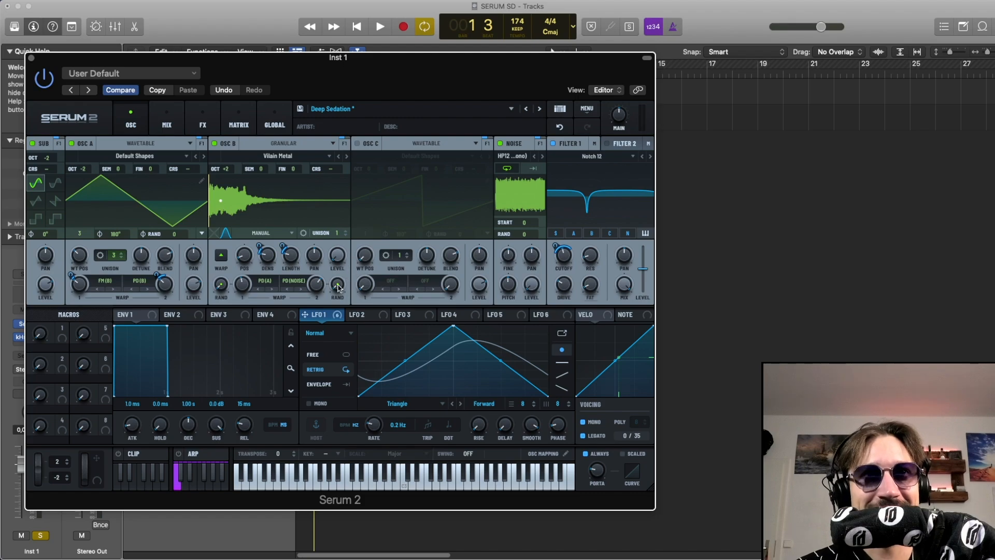
Step: Play the loop with oscillator B's second warp mode Off for comparison, and set it back to PD (Noise)
{"action": "key", "text": "space"}
{"action": "key", "text": "space"}
{"action": "left_click", "coordinate": [300, 282]}
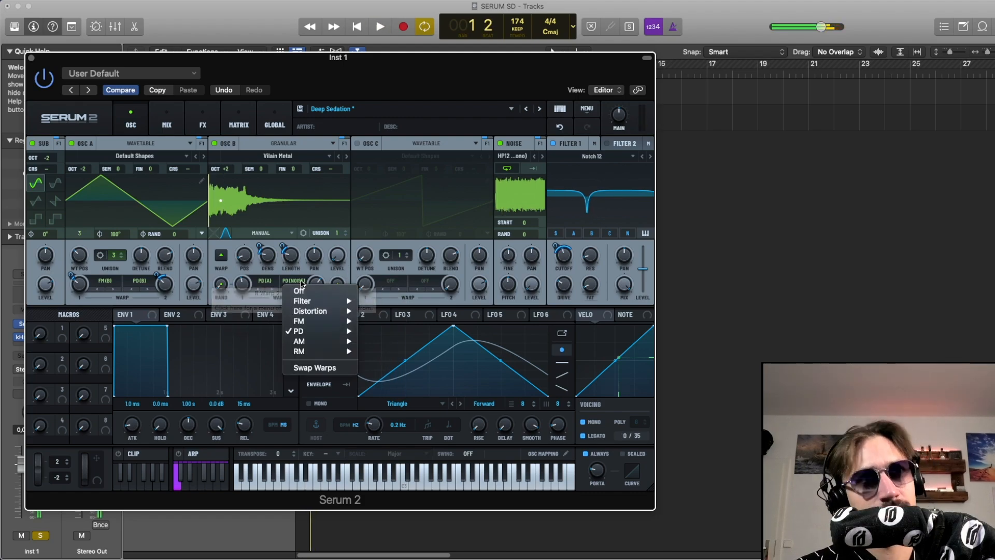
{"action": "left_click", "coordinate": [312, 286]}
{"action": "key", "text": "space"}
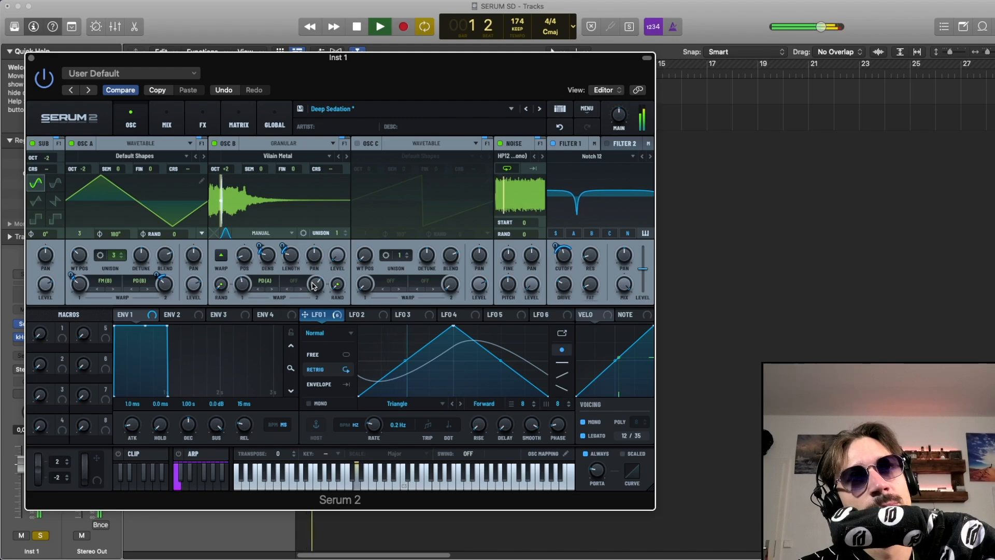
{"action": "key", "text": "space"}
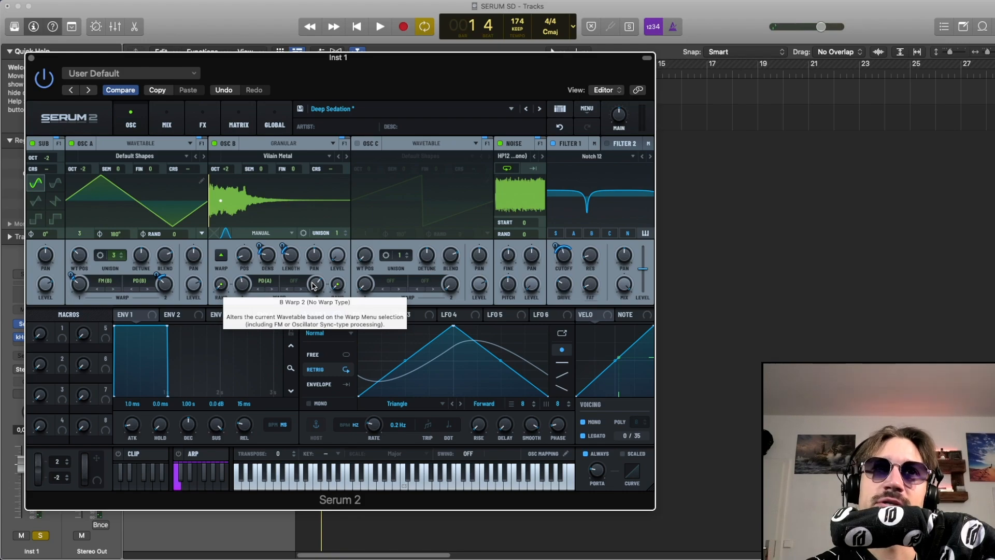
{"action": "key", "text": "space"}
{"action": "key", "text": "space"}
{"action": "left_click", "coordinate": [297, 284]}
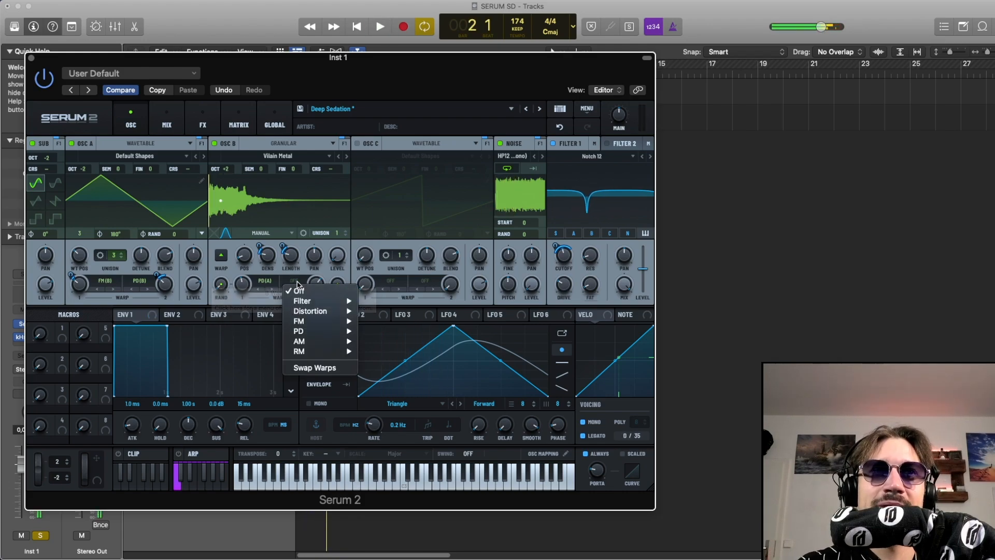
{"action": "mouse_move", "coordinate": [336, 335]}
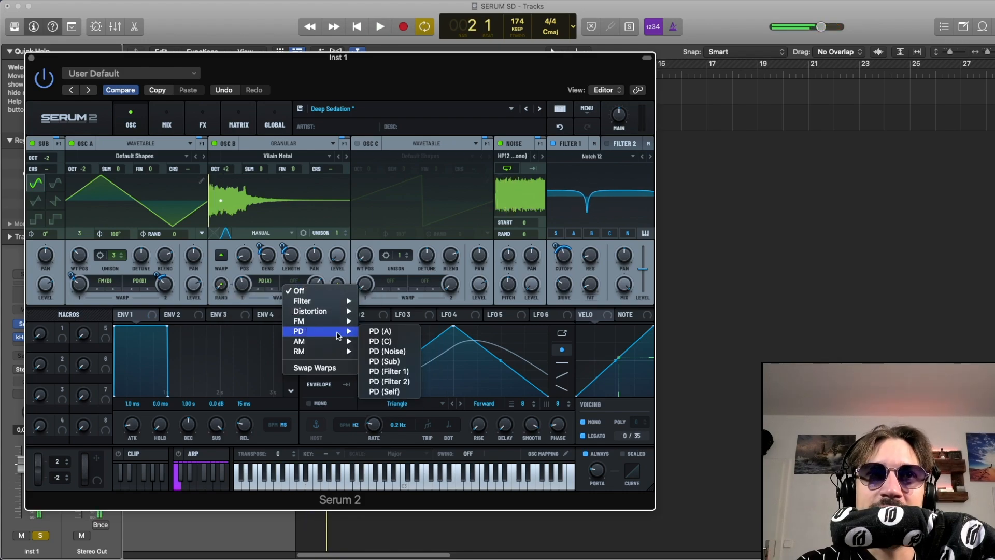
{"action": "left_click", "coordinate": [387, 350]}
Step: Compare the loop again with oscillator B's second warp on PD (Noise) and Off, restoring PD (Noise) for the last playback
{"action": "key", "text": "space"}
{"action": "key", "text": "space"}
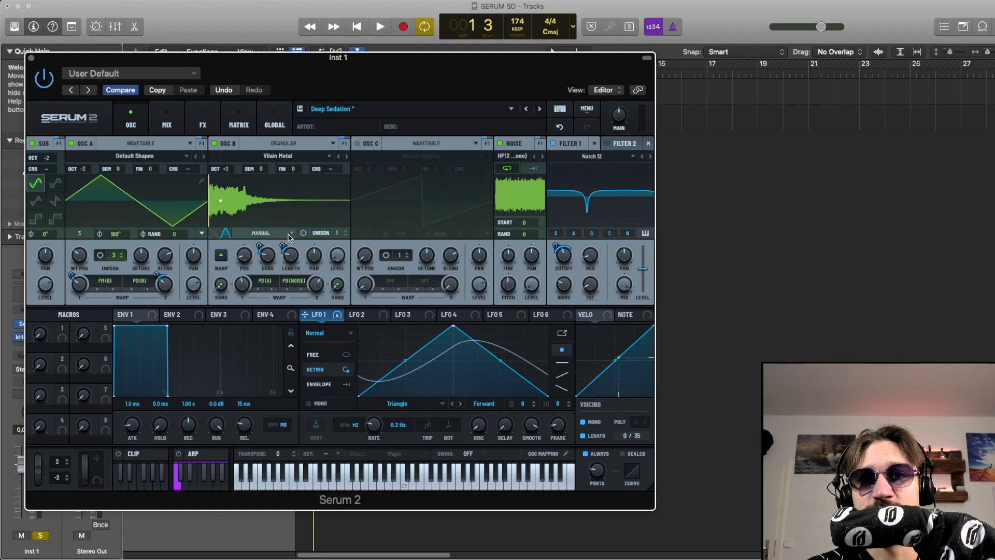
{"action": "key", "text": "space"}
{"action": "left_click", "coordinate": [305, 282]}
{"action": "left_click", "coordinate": [295, 289]}
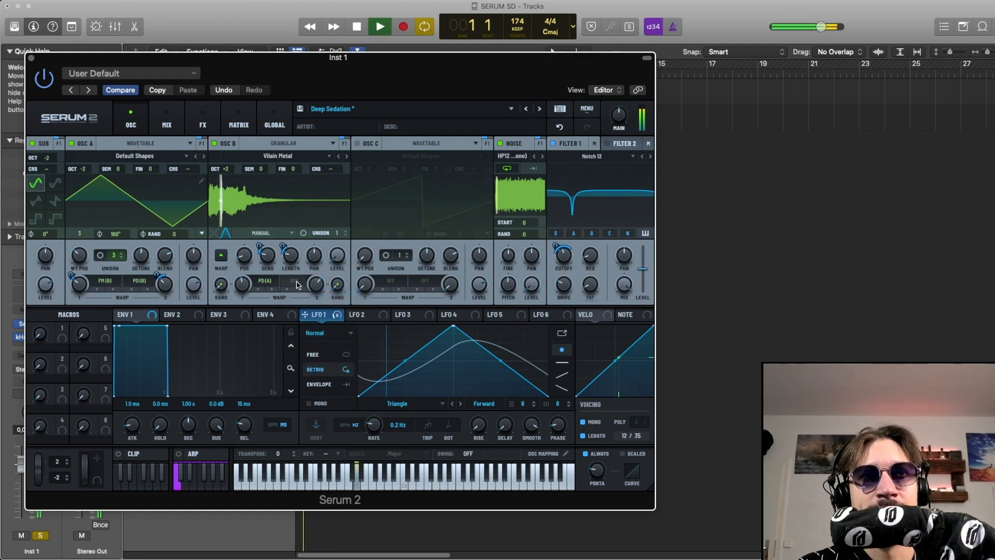
{"action": "key", "text": "space"}
{"action": "left_click", "coordinate": [298, 285]}
{"action": "mouse_move", "coordinate": [316, 332]}
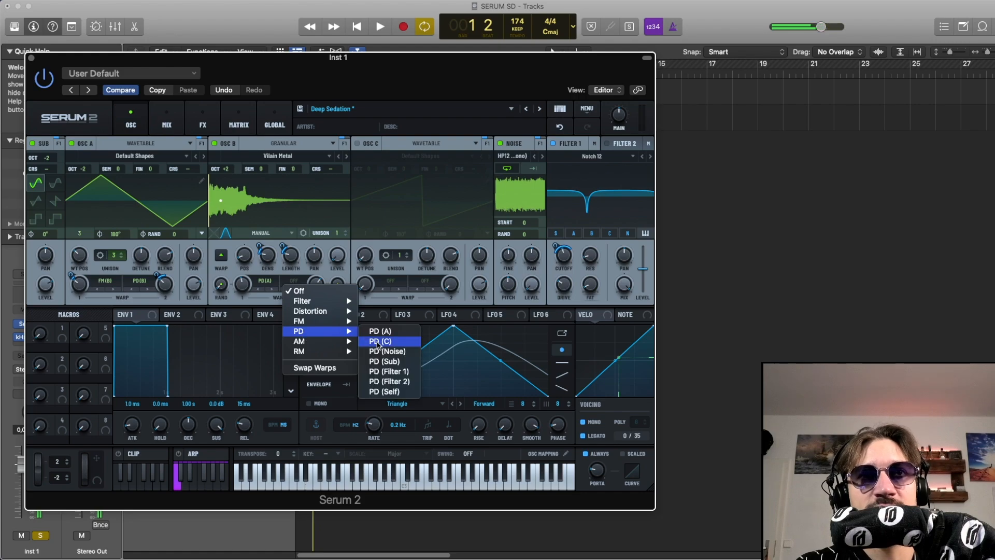
{"action": "left_click", "coordinate": [386, 352]}
{"action": "key", "text": "space"}
{"action": "key", "text": "space"}
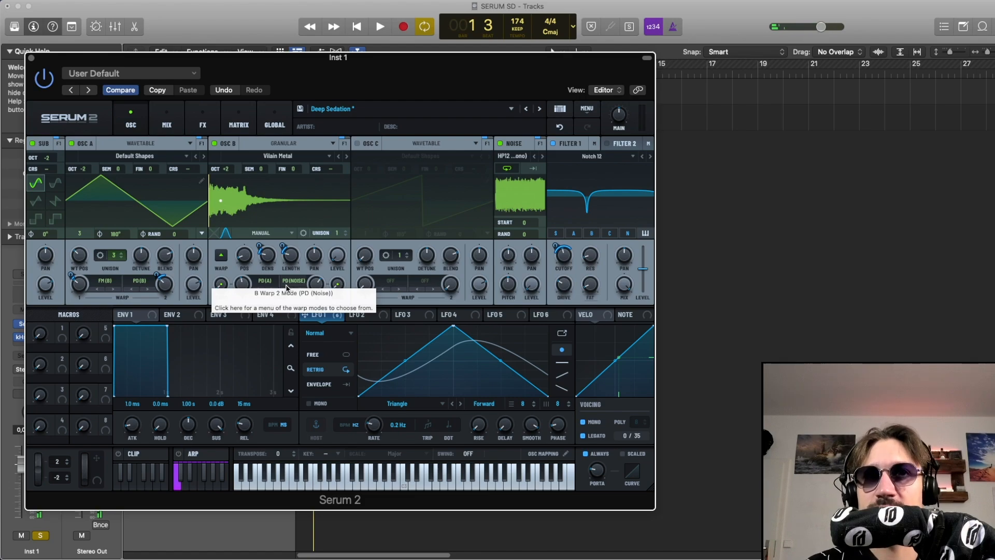
Step: Try a 20% noise level with oscillator B's second warp Off, undo the level change, and restore the warp to PD (Noise)
{"action": "left_click", "coordinate": [287, 288]}
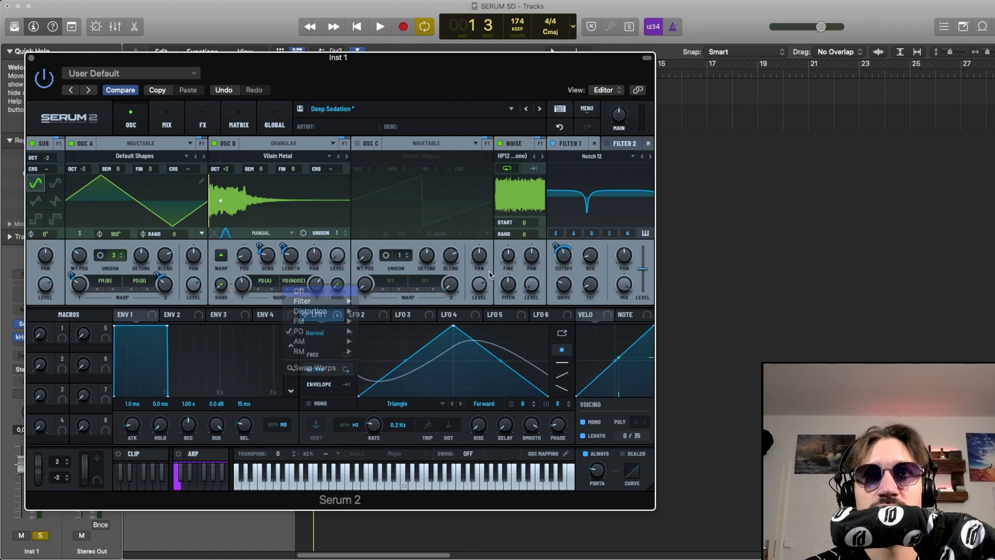
{"action": "key", "text": "space"}
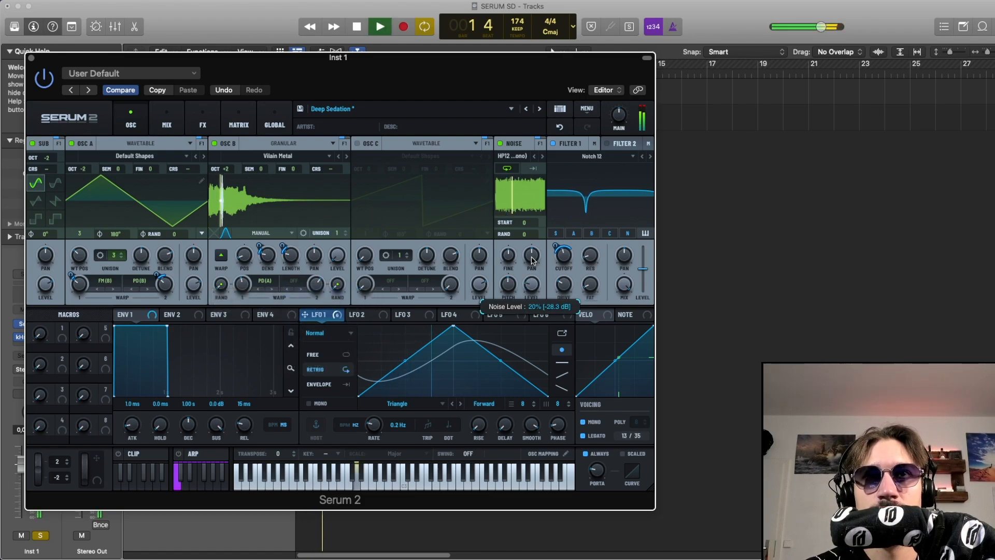
{"action": "key", "text": "space"}
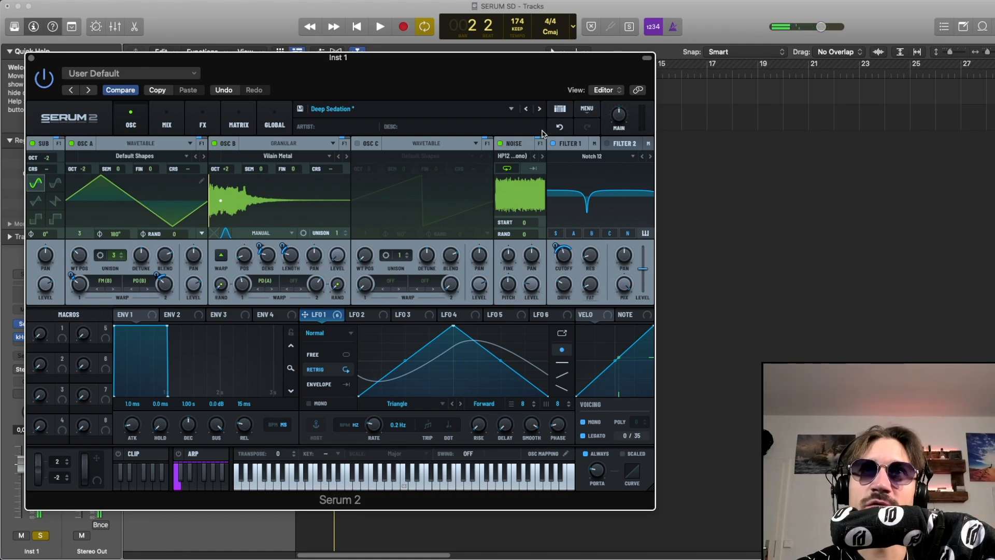
{"action": "left_click", "coordinate": [559, 127]}
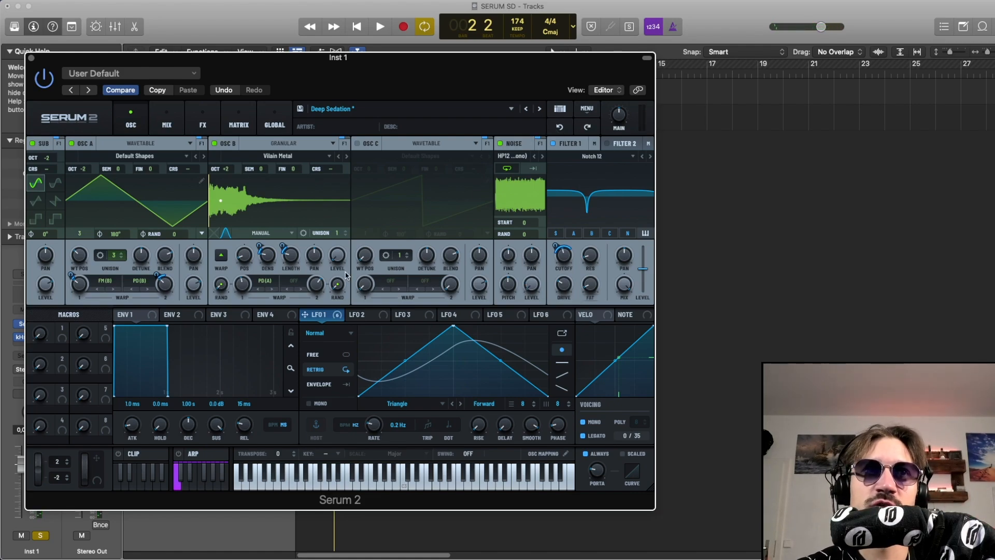
{"action": "left_click", "coordinate": [298, 281]}
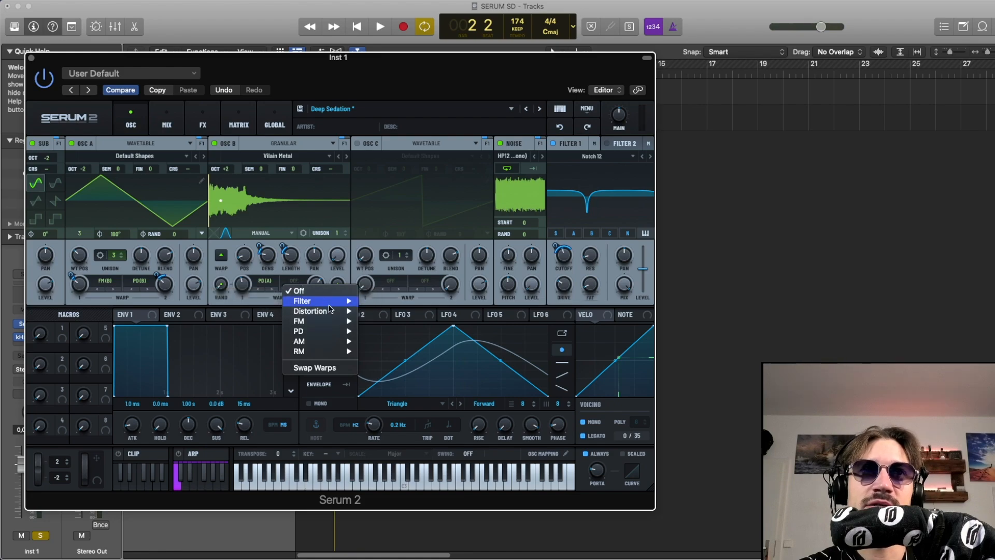
{"action": "mouse_move", "coordinate": [311, 321]}
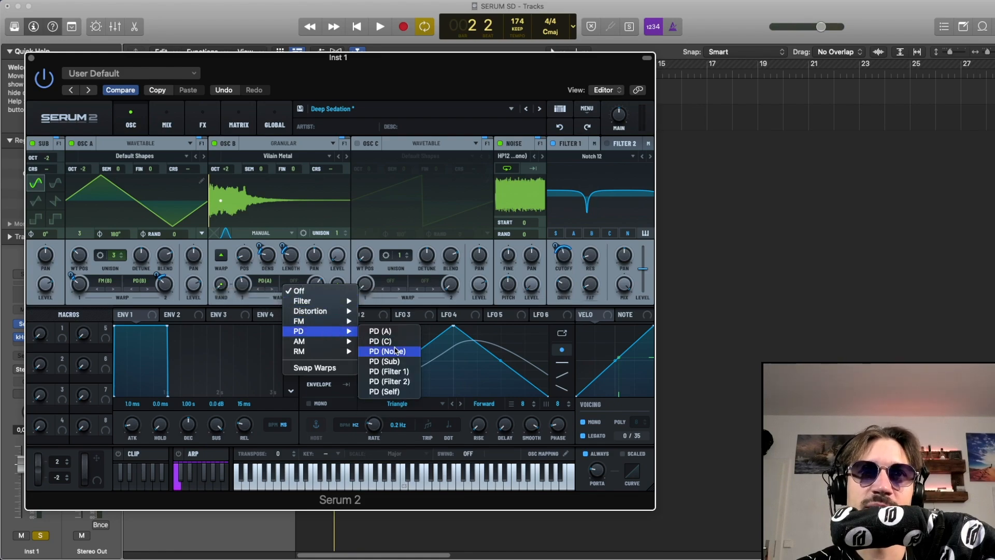
{"action": "left_click", "coordinate": [387, 351]}
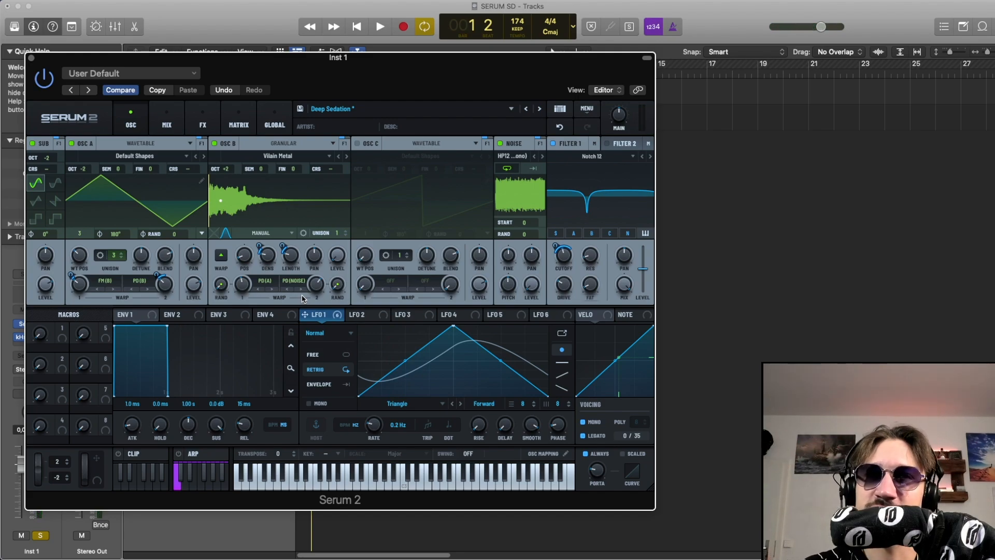
Step: Play the loop with oscillator B's PD (A) and PD (Noise) warps active to hear the combined sound
{"action": "key", "text": "space"}
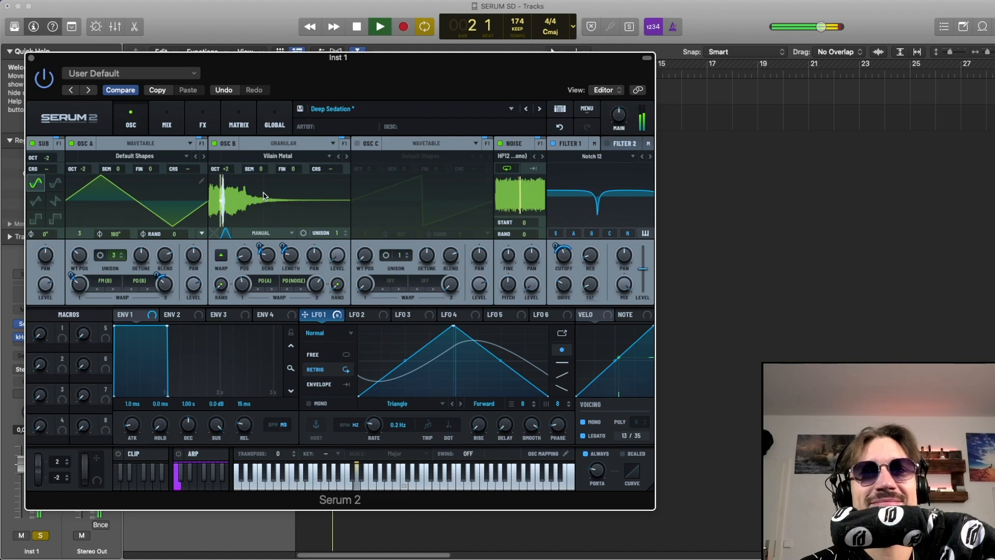
{"action": "key", "text": "space"}
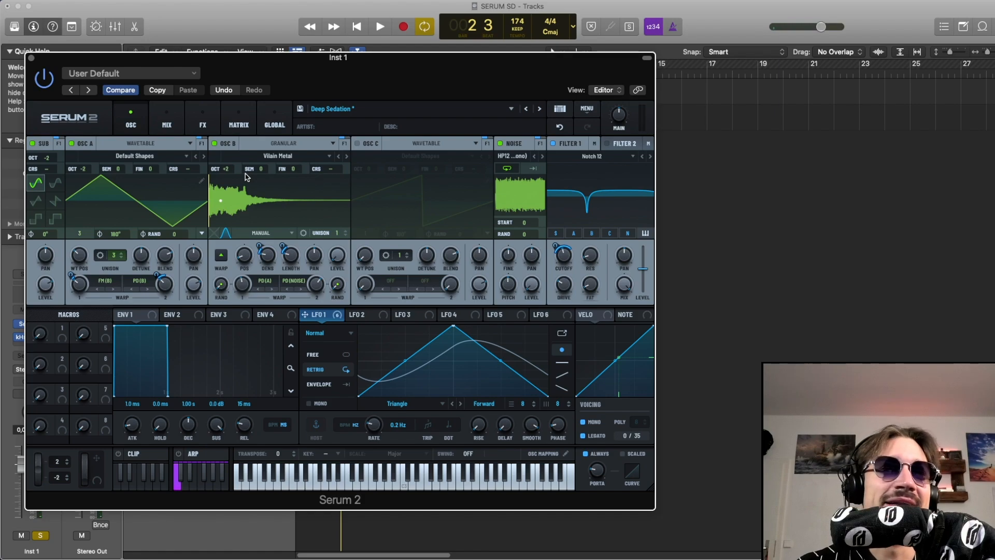
{"action": "key", "text": "space"}
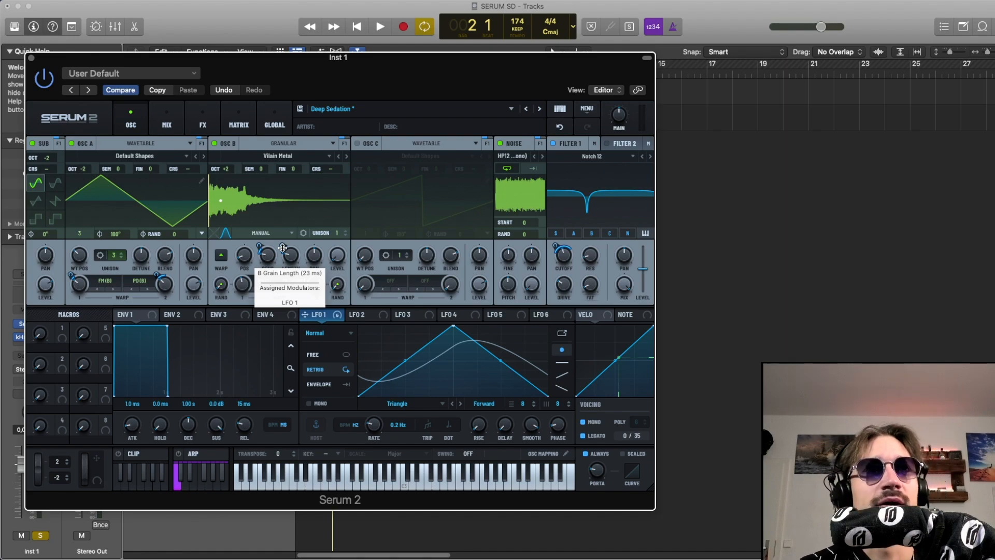
Step: Try LFO 1 modulation of oscillator B's grain length at 57%, reduce it during playback, and undo the change
{"action": "left_click_drag", "start_coordinate": [285, 249], "coordinate": [289, 227]}
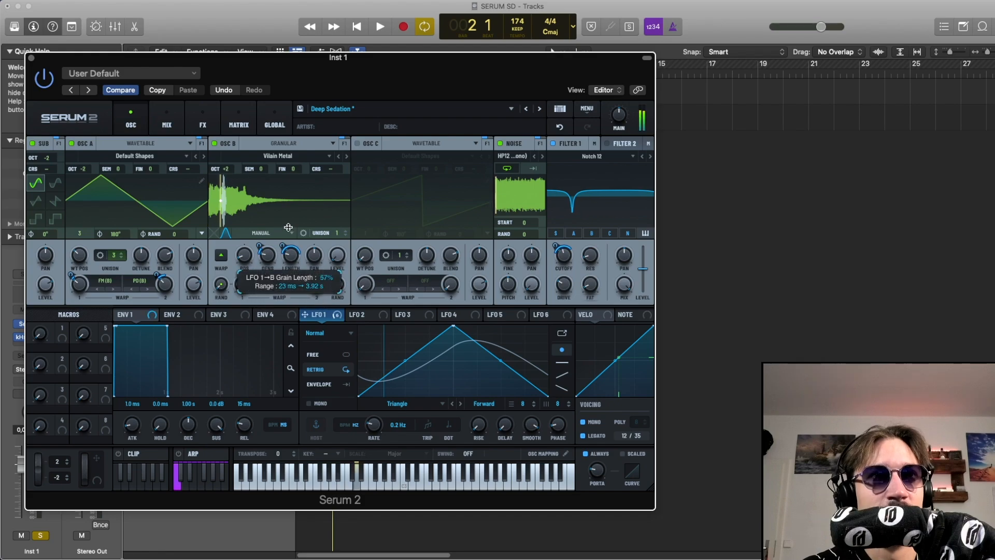
{"action": "key", "text": "space"}
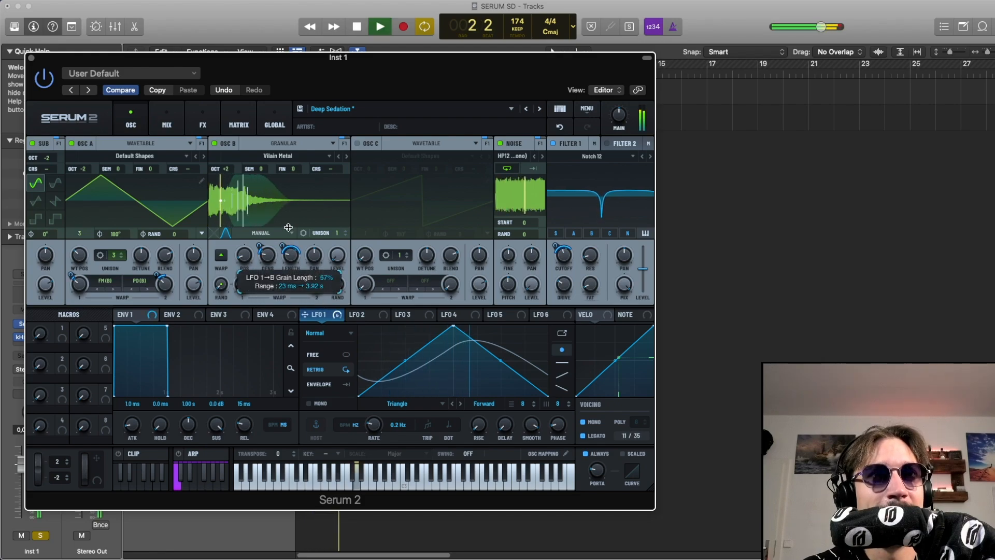
{"action": "left_click_drag", "start_coordinate": [288, 227], "coordinate": [286, 239]}
{"action": "key", "text": "space"}
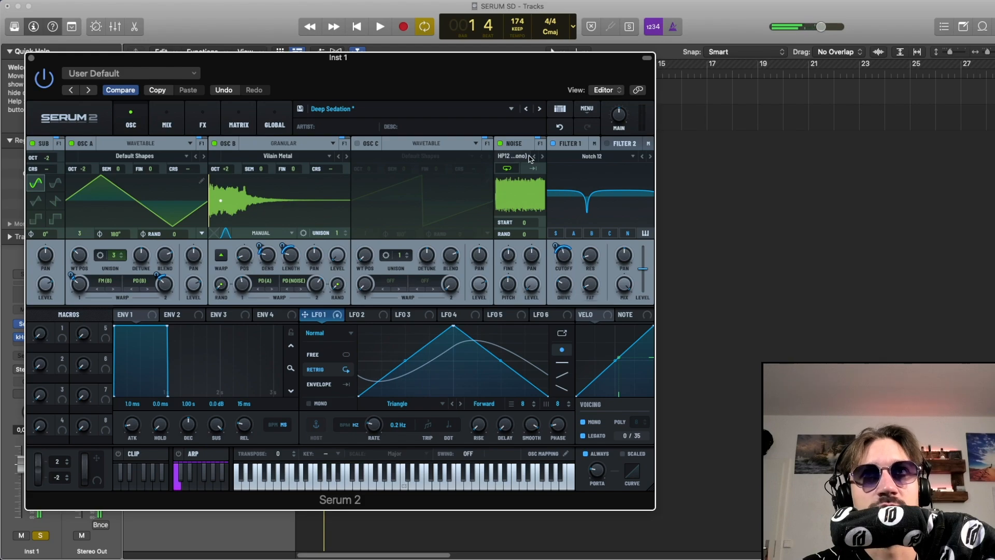
{"action": "left_click", "coordinate": [560, 128]}
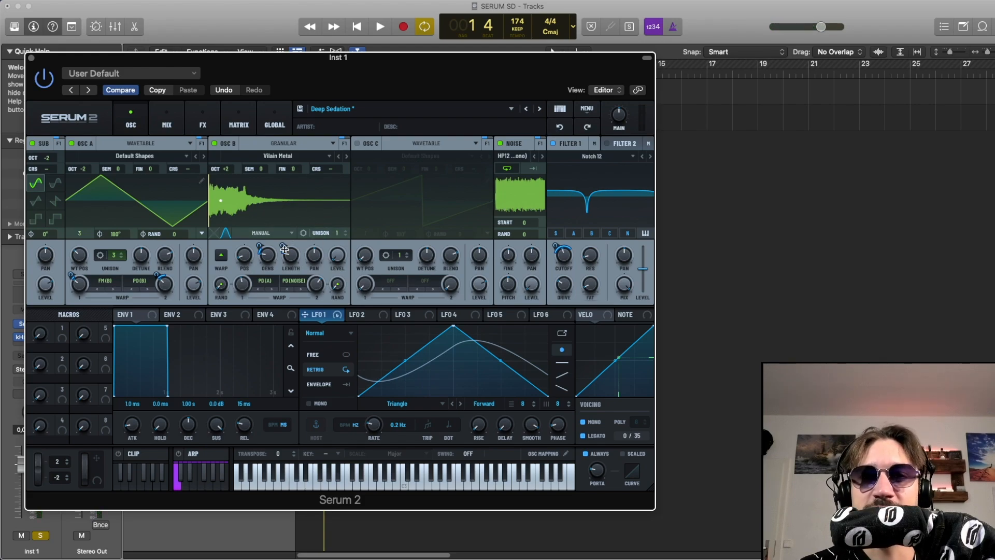
{"action": "mouse_move", "coordinate": [286, 255]}
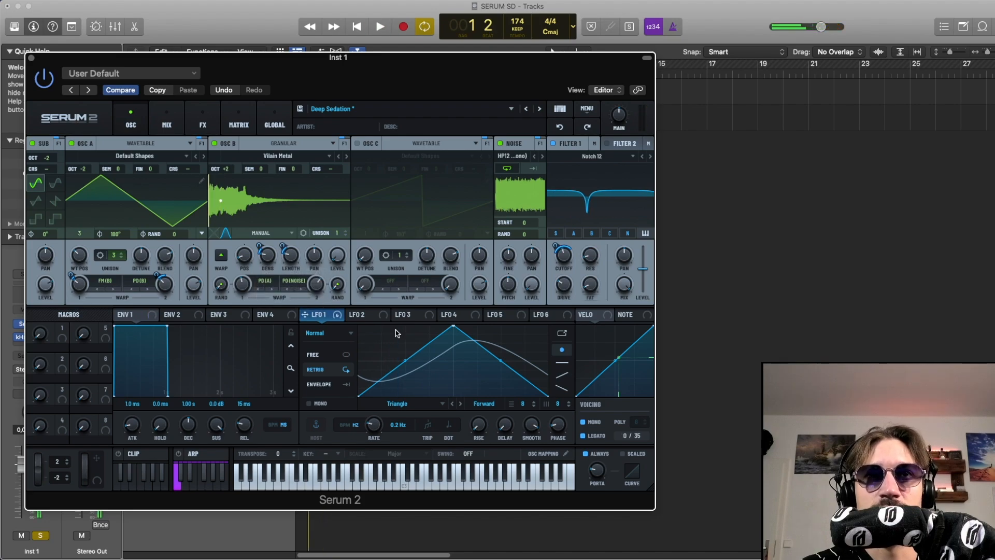
Step: Play the loop to examine the LFO 1 triangle movement and its modulation of the Filter 1 cutoff
{"action": "key", "text": "space"}
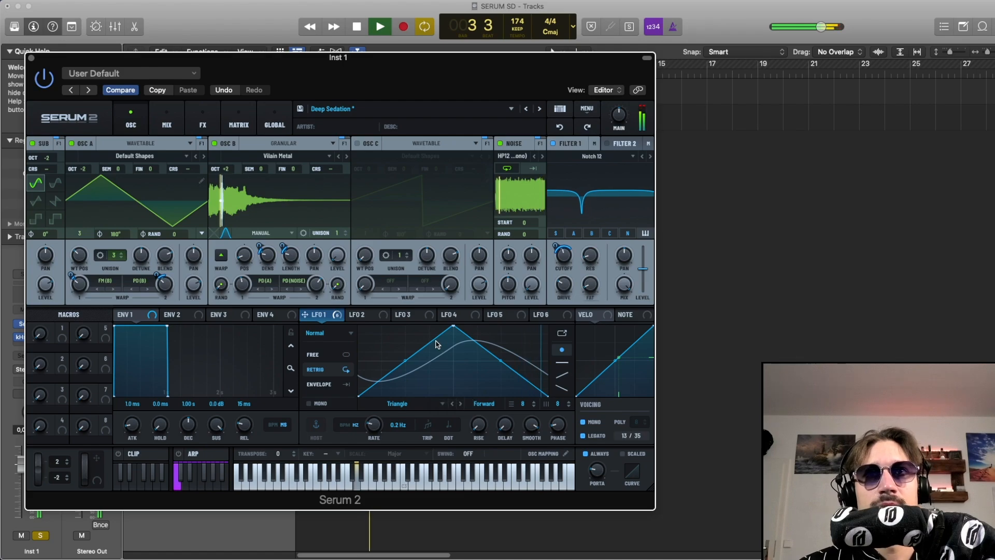
{"action": "key", "text": "space"}
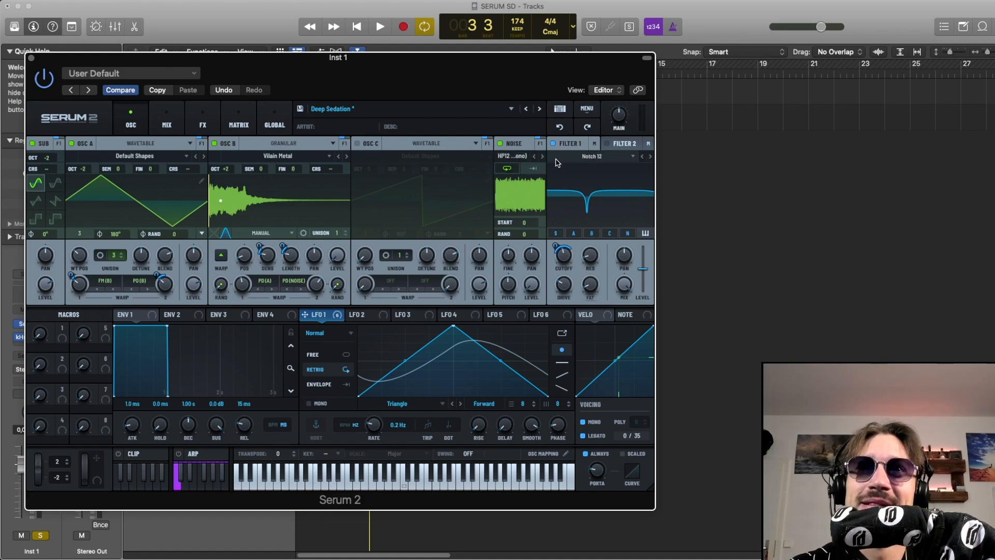
{"action": "mouse_move", "coordinate": [557, 243]}
{"action": "key", "text": "space"}
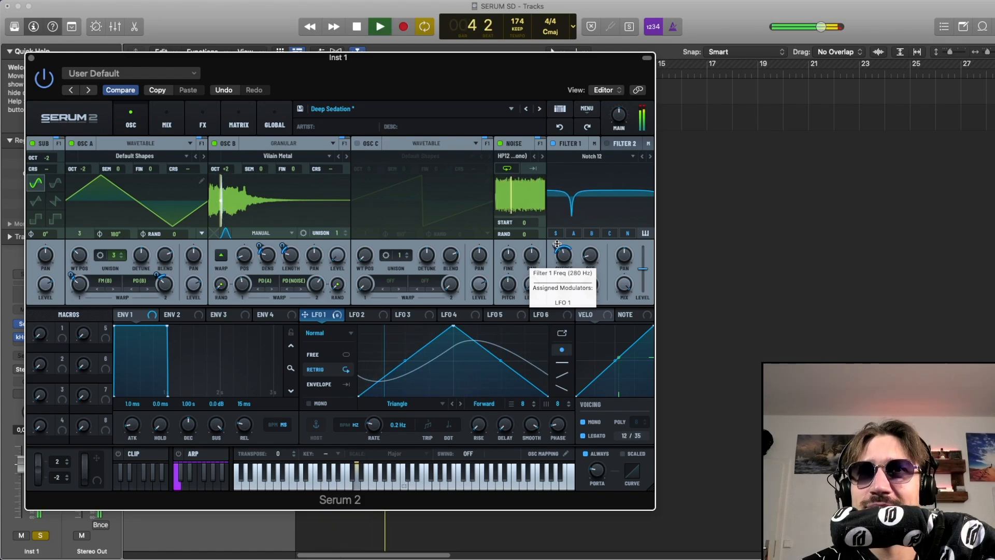
{"action": "key", "text": "space"}
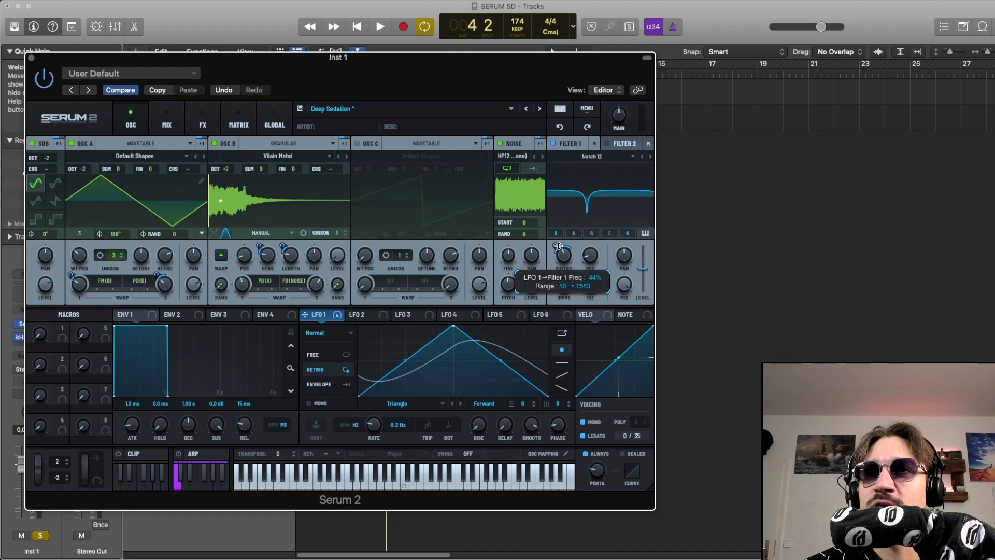
Step: Bypass Filter 1 during playback to compare the sound, and turn it back on
{"action": "key", "text": "space"}
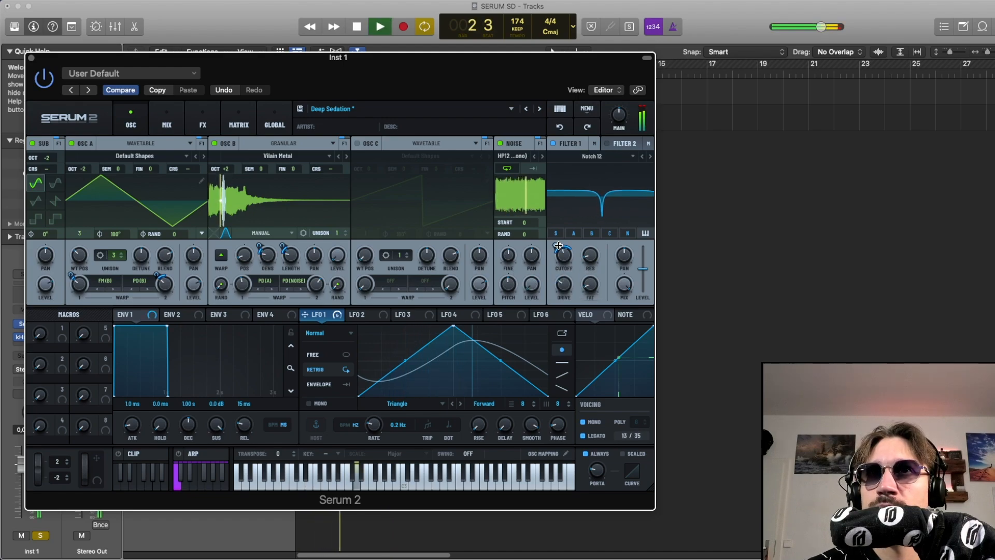
{"action": "left_click", "coordinate": [553, 144]}
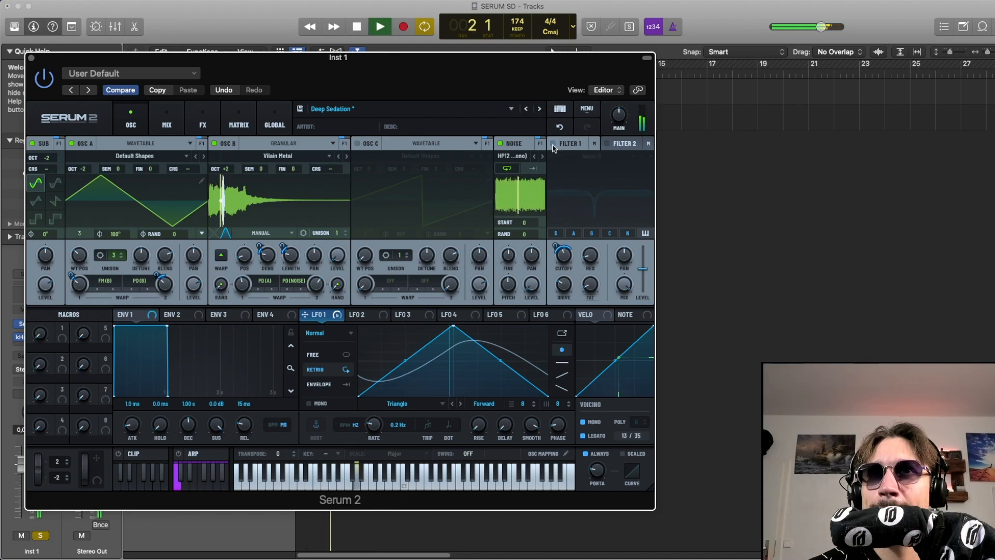
{"action": "left_click", "coordinate": [553, 144]}
{"action": "key", "text": "space"}
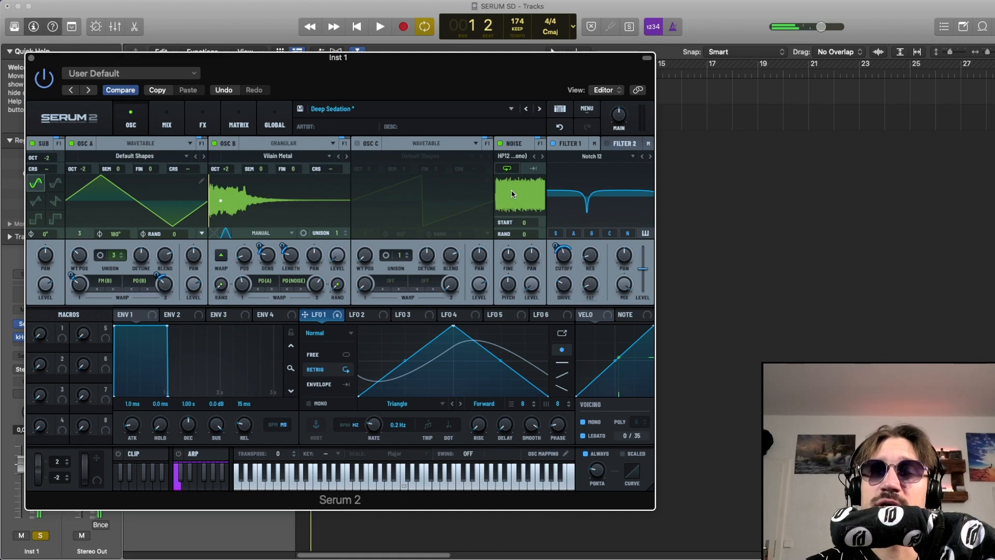
Step: Play the loop twice with Filter 1 enabled to hear the Notch 12 cutoff sweep driven by LFO 1
{"action": "key", "text": "space"}
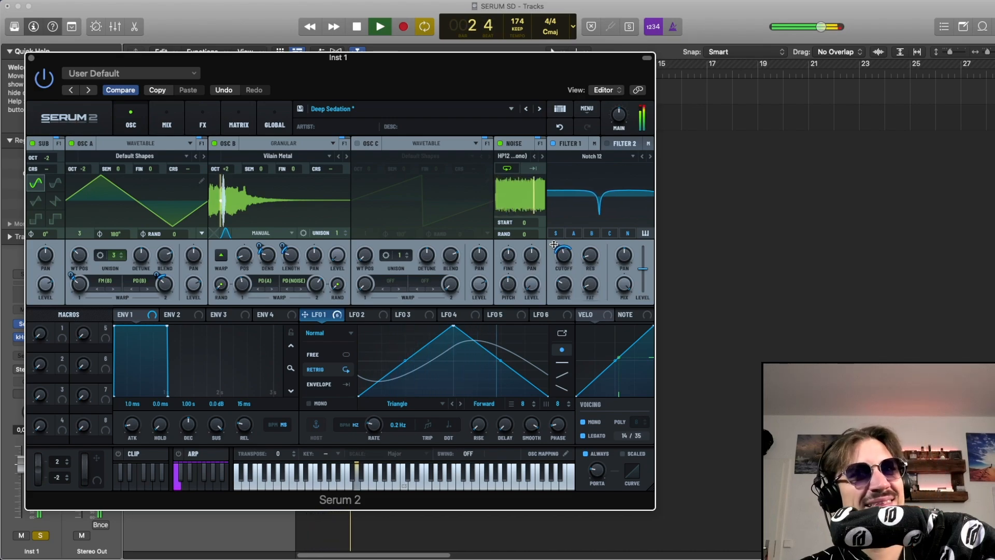
{"action": "key", "text": "space"}
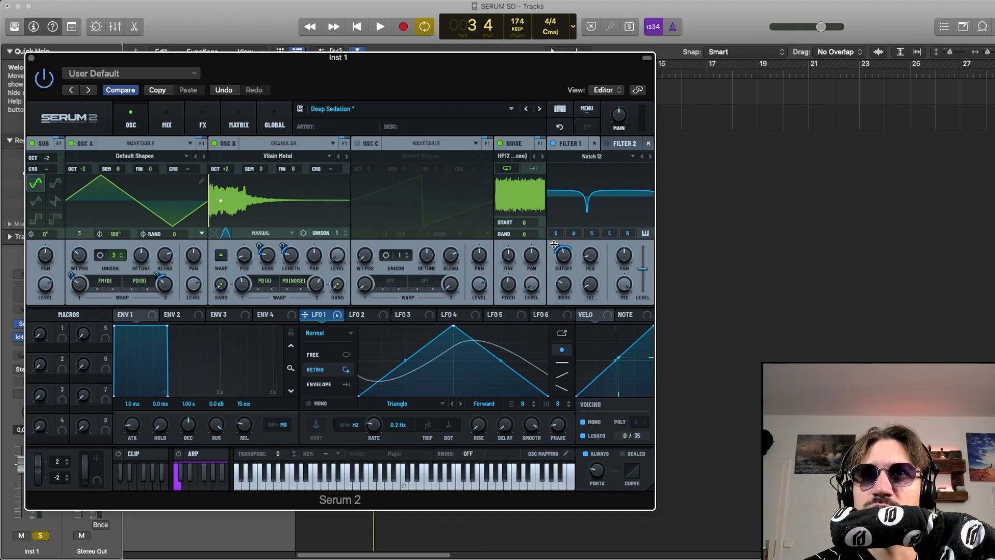
{"action": "key", "text": "space"}
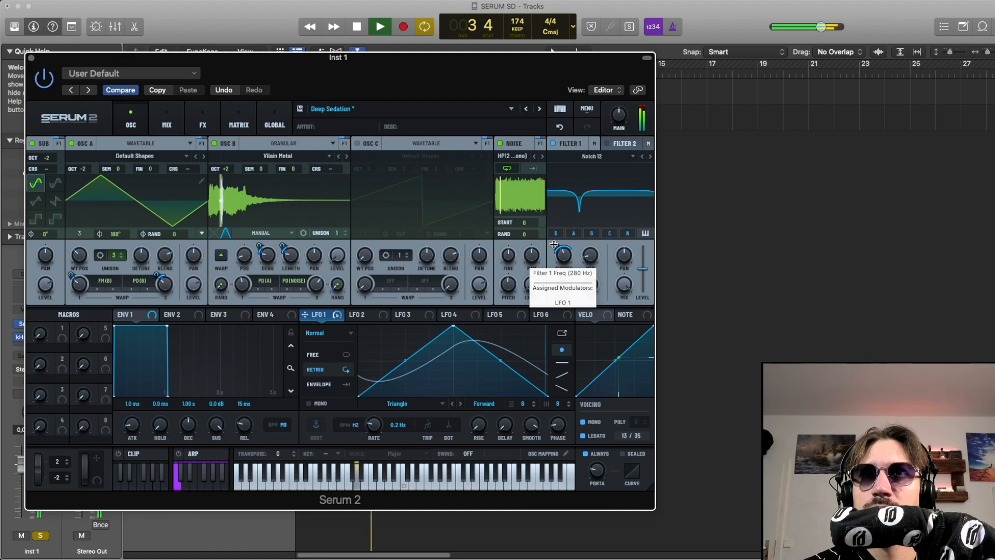
{"action": "key", "text": "space"}
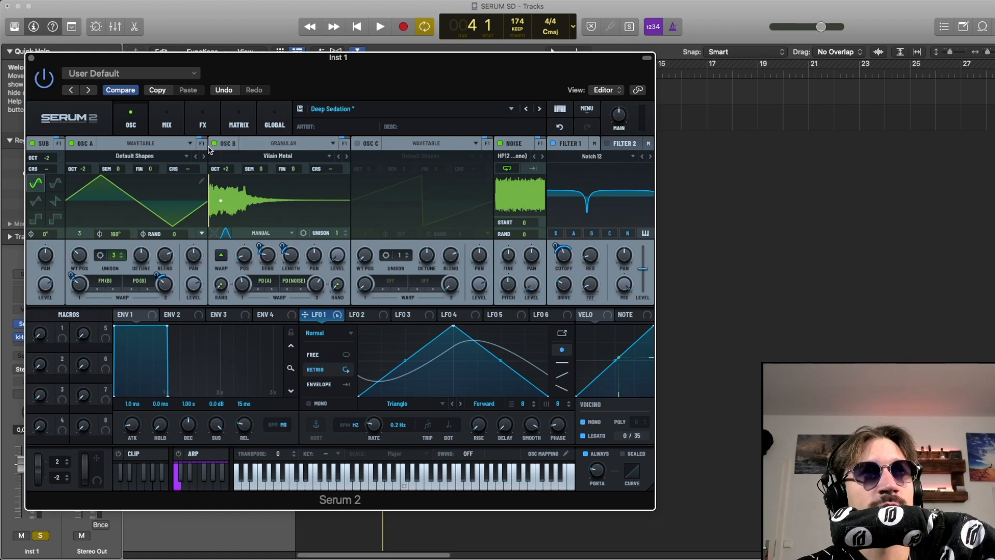
Step: Show the effects rack and bypass Chorus, Hyper/Dimension, Splitter L/H, Equalizer, Flanger and Convolve, leaving Bode active
{"action": "left_click", "coordinate": [165, 115]}
{"action": "left_click", "coordinate": [196, 118]}
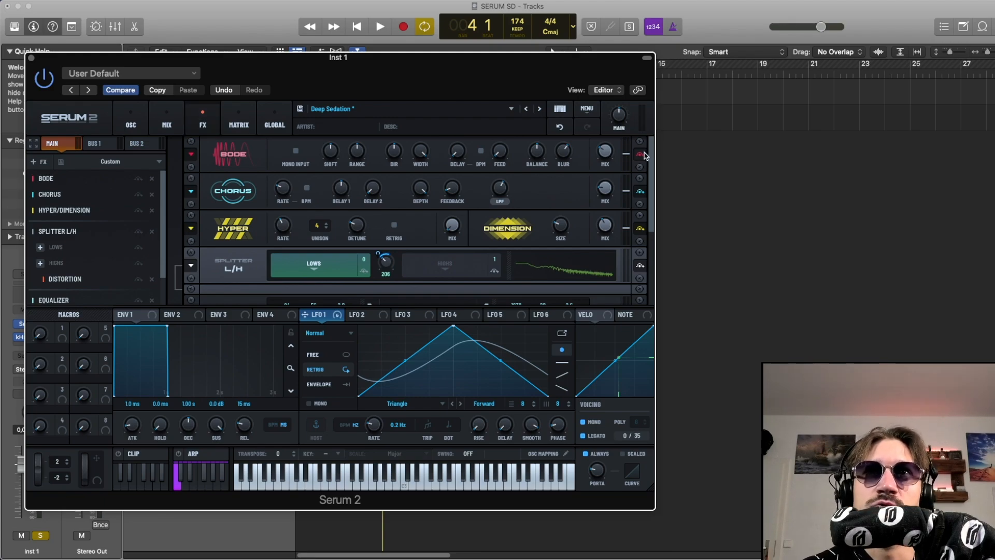
{"action": "left_click", "coordinate": [139, 194]}
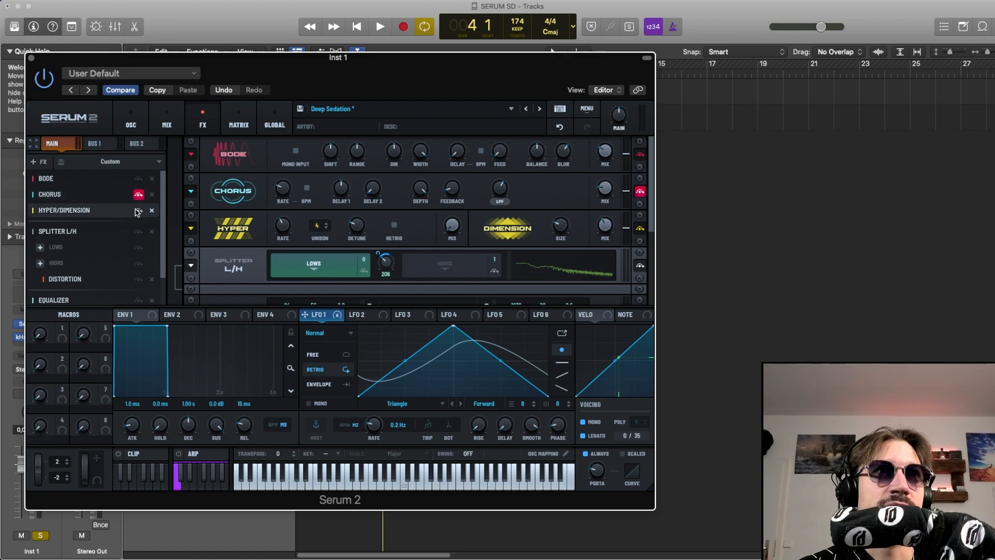
{"action": "left_click", "coordinate": [138, 212]}
{"action": "left_click", "coordinate": [138, 231]}
{"action": "scroll", "coordinate": [139, 236], "scroll_direction": "down", "scroll_amount": 1}
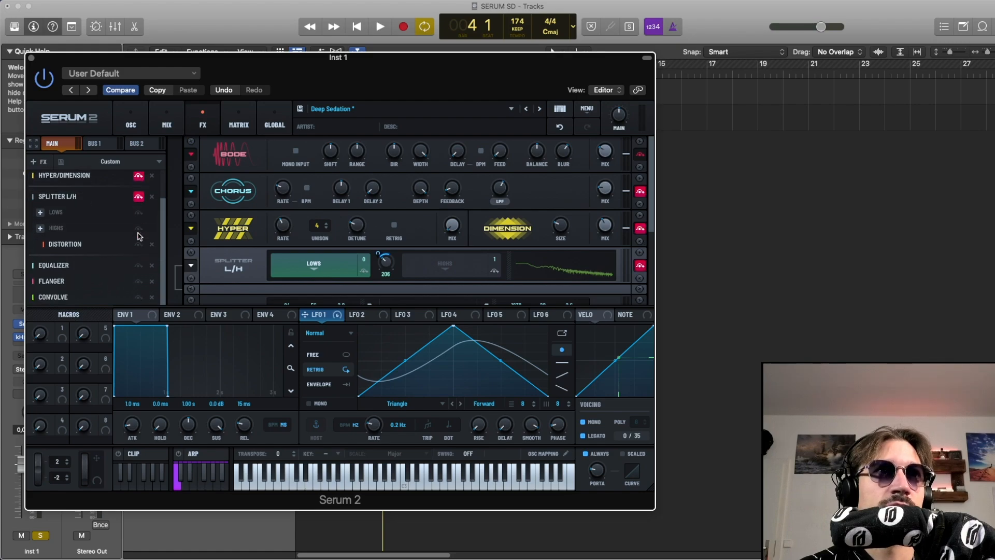
{"action": "left_click", "coordinate": [139, 265]}
{"action": "left_click", "coordinate": [139, 280]}
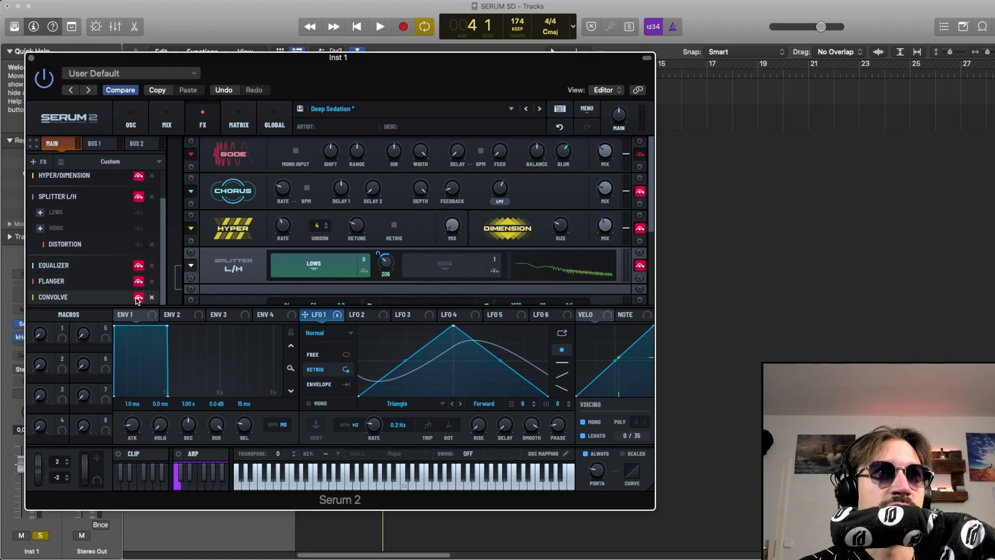
{"action": "scroll", "coordinate": [138, 298], "scroll_direction": "up", "scroll_amount": 2}
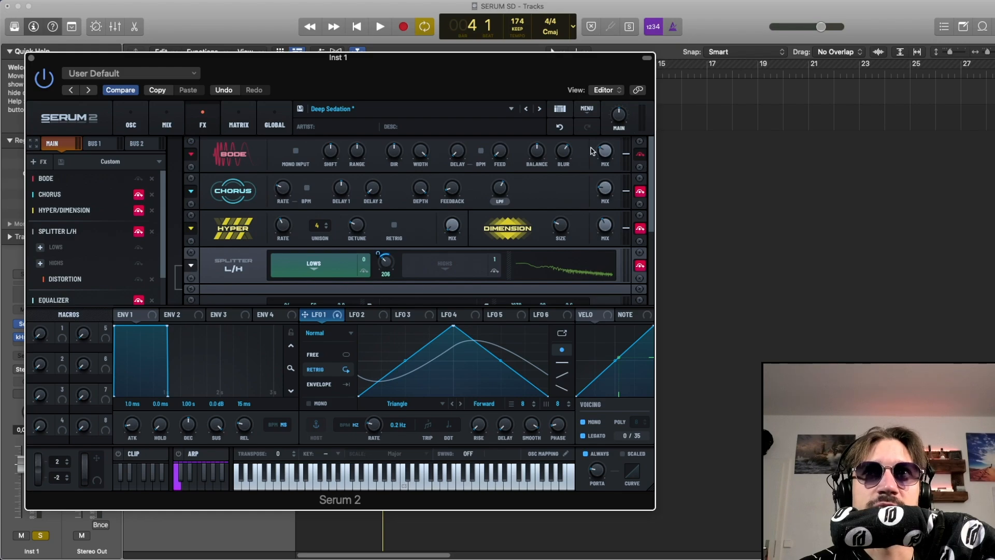
Step: Bypass the Bode effect, start the loop, and turn Bode back on during playback to compare the sound
{"action": "left_click", "coordinate": [138, 179]}
{"action": "key", "text": "space"}
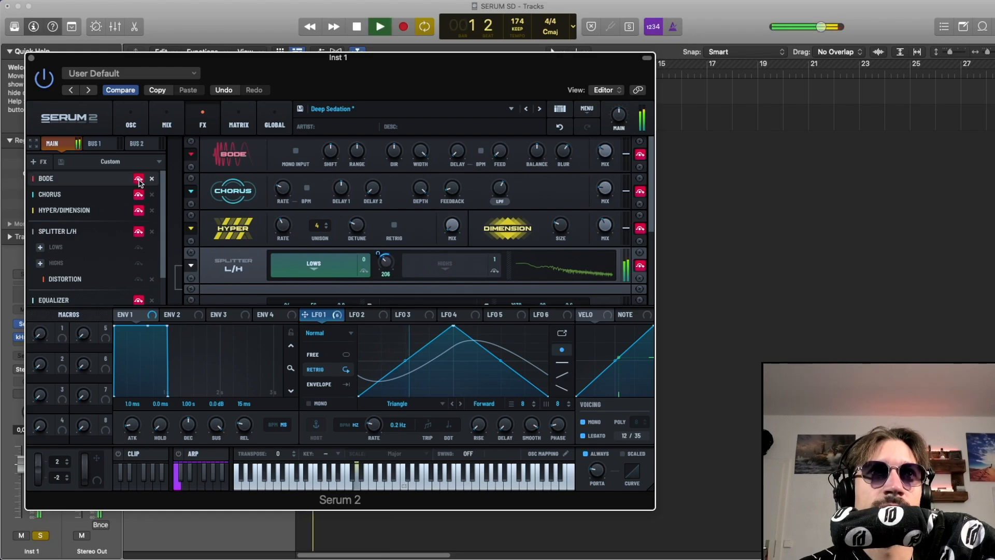
{"action": "left_click", "coordinate": [139, 180]}
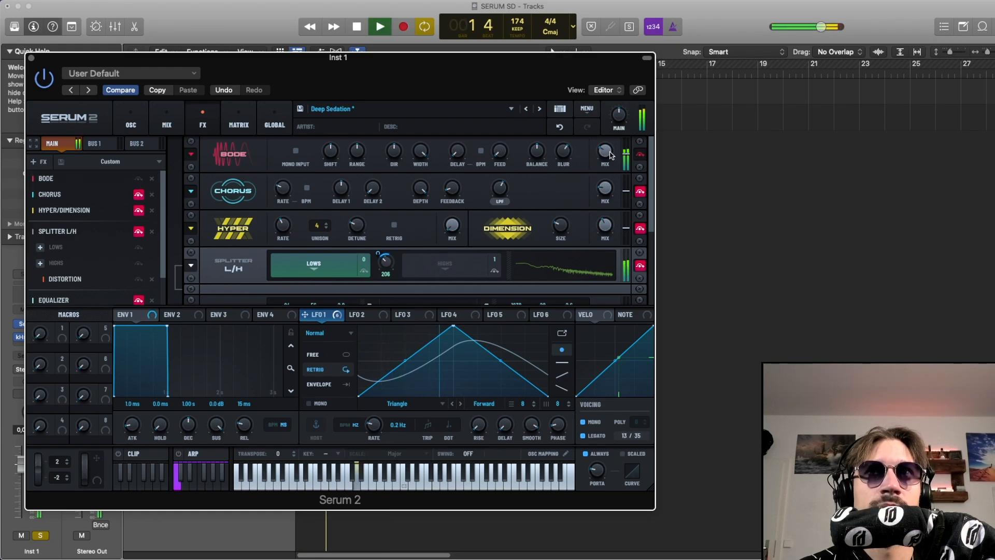
Step: Try the Bode mix at 79% and a different blur amount during playback, undo the changes, and replay the loop
{"action": "left_click_drag", "start_coordinate": [597, 153], "coordinate": [598, 121]}
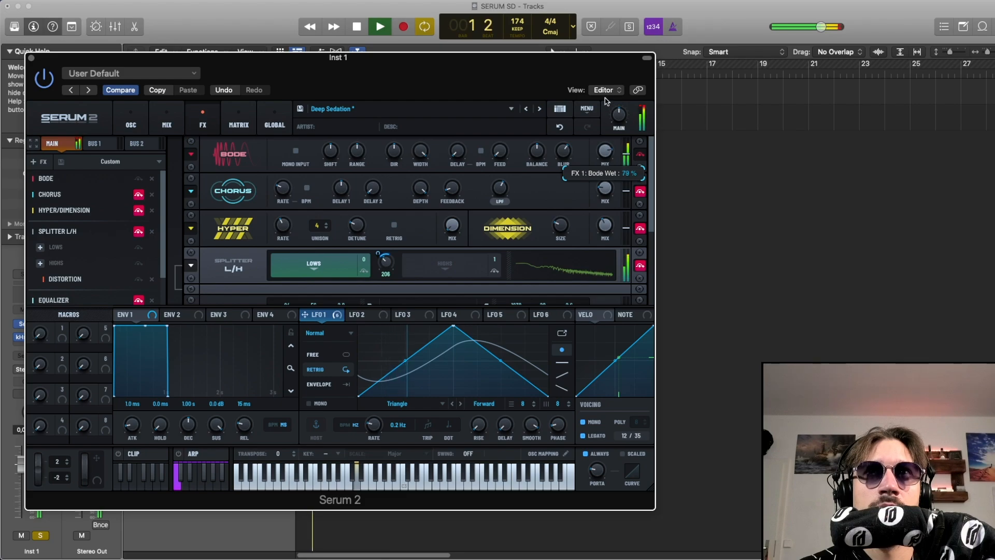
{"action": "key", "text": "space"}
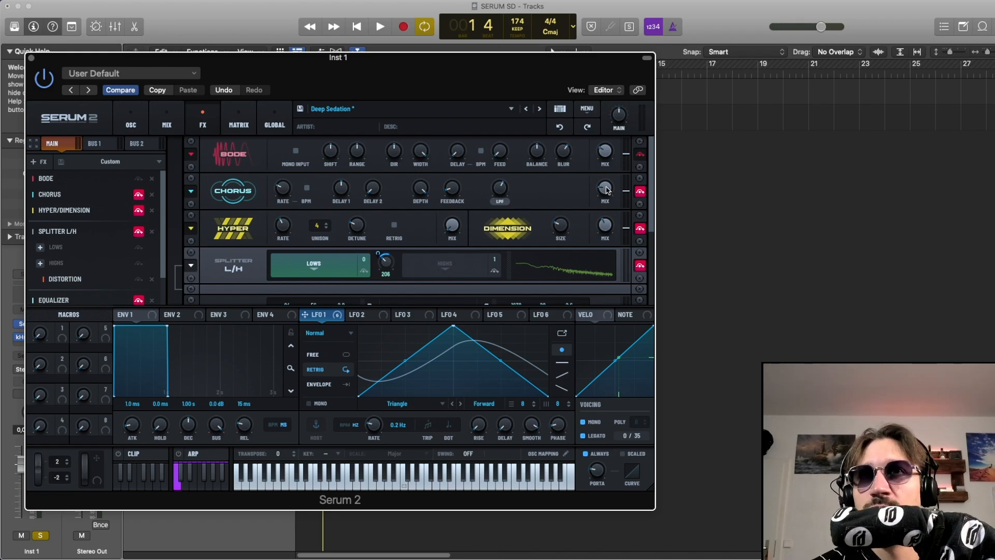
{"action": "key", "text": "space"}
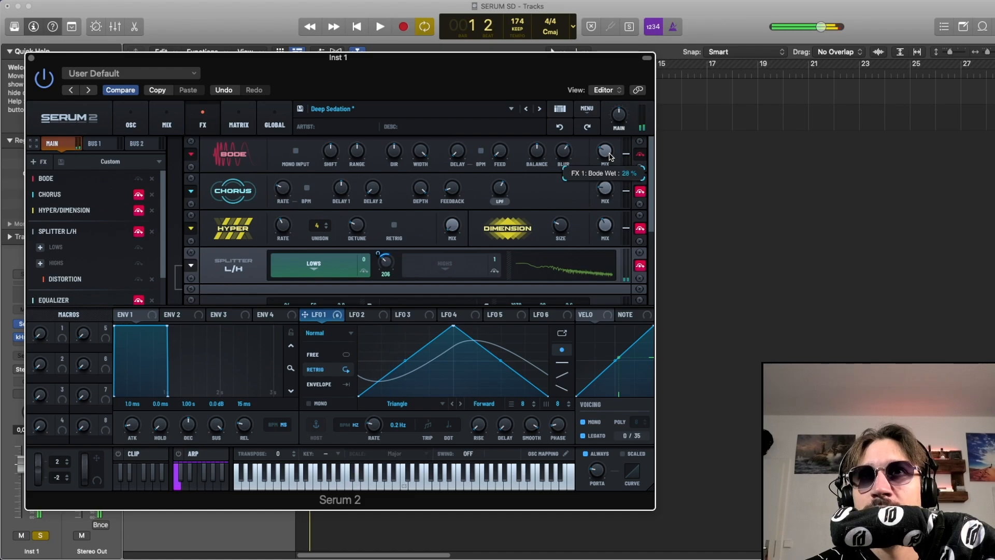
{"action": "key", "text": "space"}
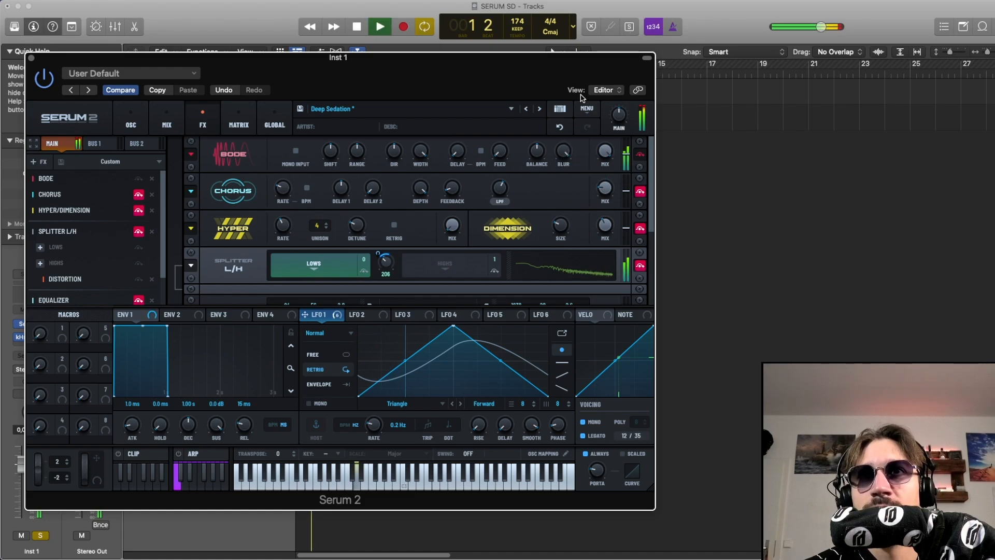
{"action": "key", "text": "space"}
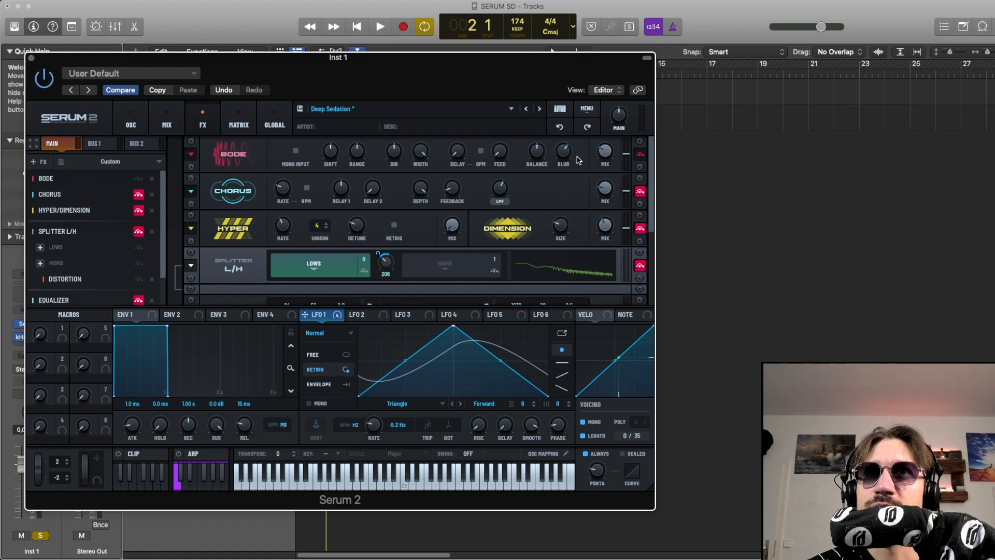
{"action": "key", "text": "space"}
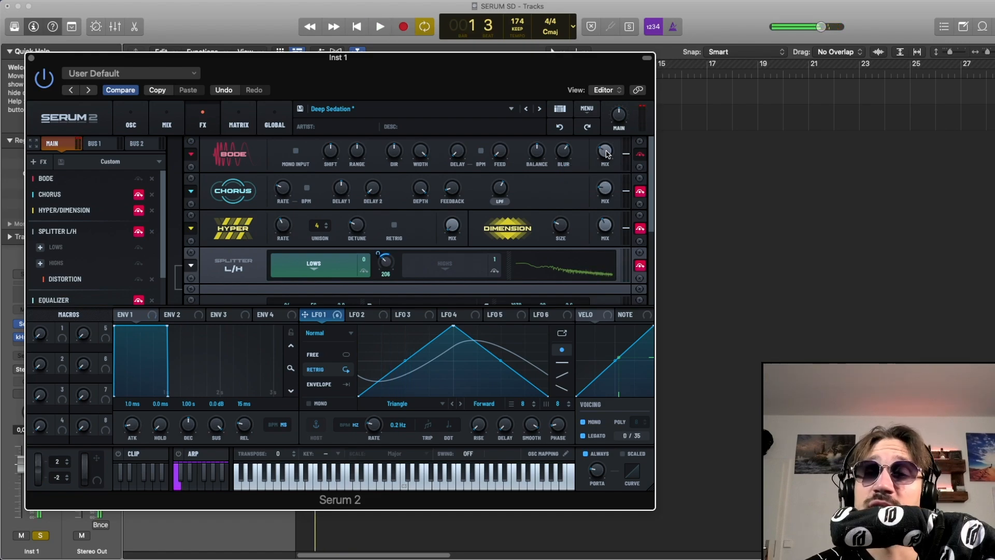
Step: Turn Chorus and Hyper/Dimension back on one at a time, playing the loop after each to hear its contribution
{"action": "left_click", "coordinate": [641, 192]}
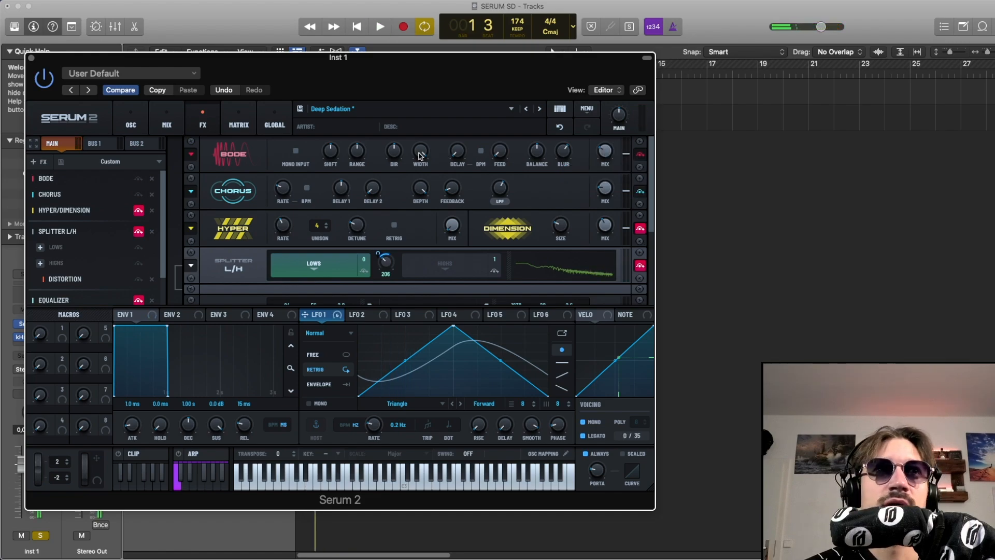
{"action": "key", "text": "space"}
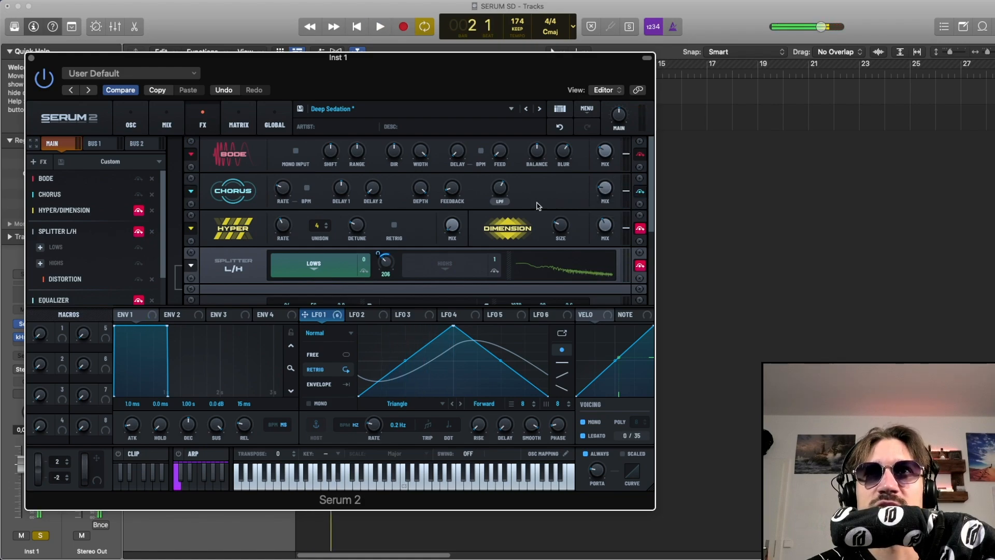
{"action": "key", "text": "space"}
{"action": "left_click", "coordinate": [139, 210]}
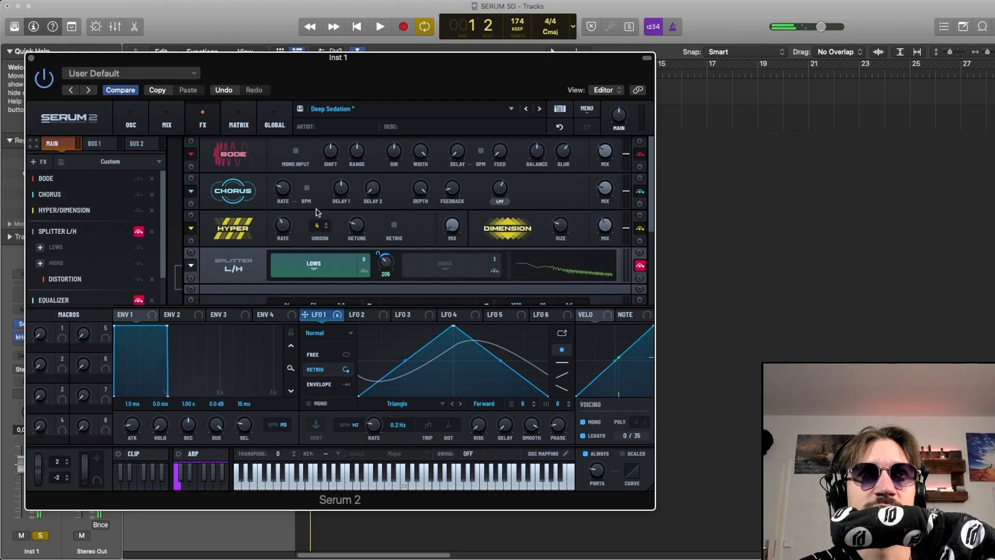
{"action": "key", "text": "space"}
{"action": "scroll", "coordinate": [166, 214], "scroll_direction": "down", "scroll_amount": 2}
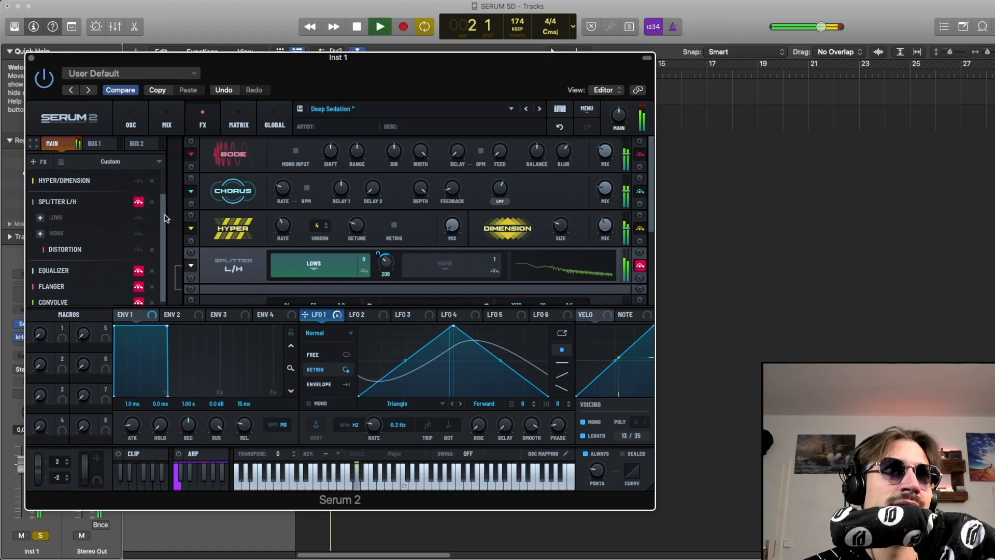
{"action": "key", "text": "space"}
Step: Turn Splitter L/H back on, show its Highs band with the Distortion inside, and play the loop
{"action": "left_click", "coordinate": [138, 201]}
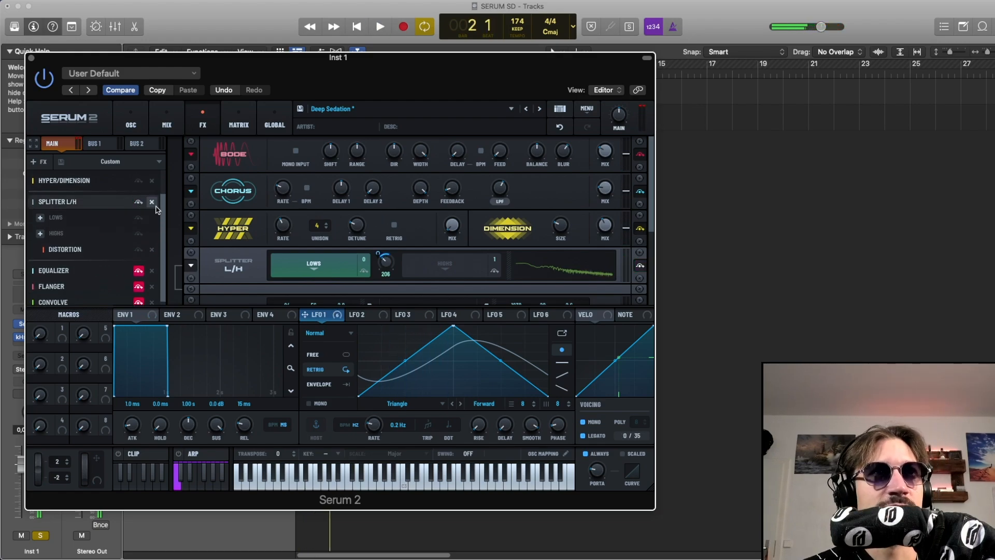
{"action": "scroll", "coordinate": [166, 223], "scroll_direction": "down", "scroll_amount": 1}
{"action": "left_click", "coordinate": [422, 270]}
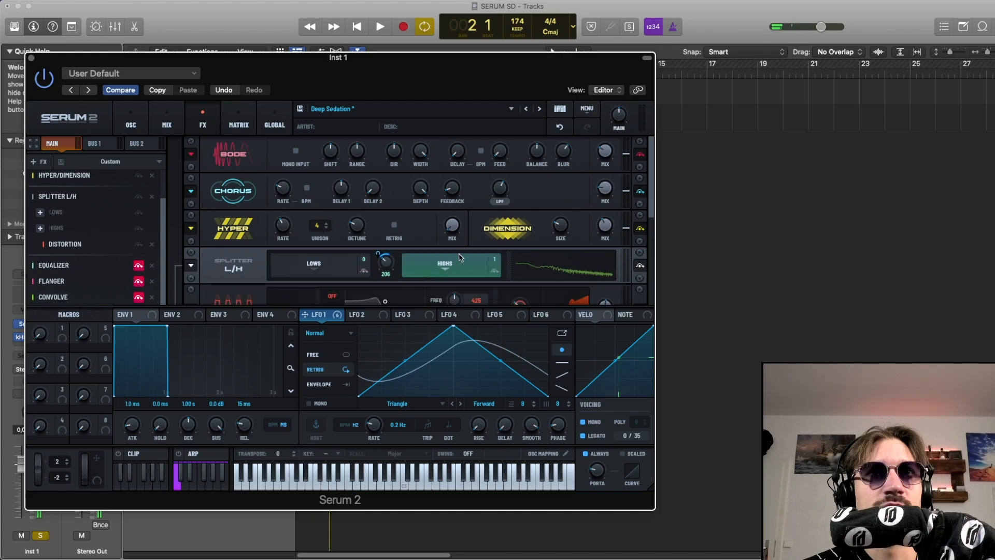
{"action": "scroll", "coordinate": [461, 257], "scroll_direction": "down", "scroll_amount": 1}
{"action": "key", "text": "space"}
{"action": "key", "text": "space"}
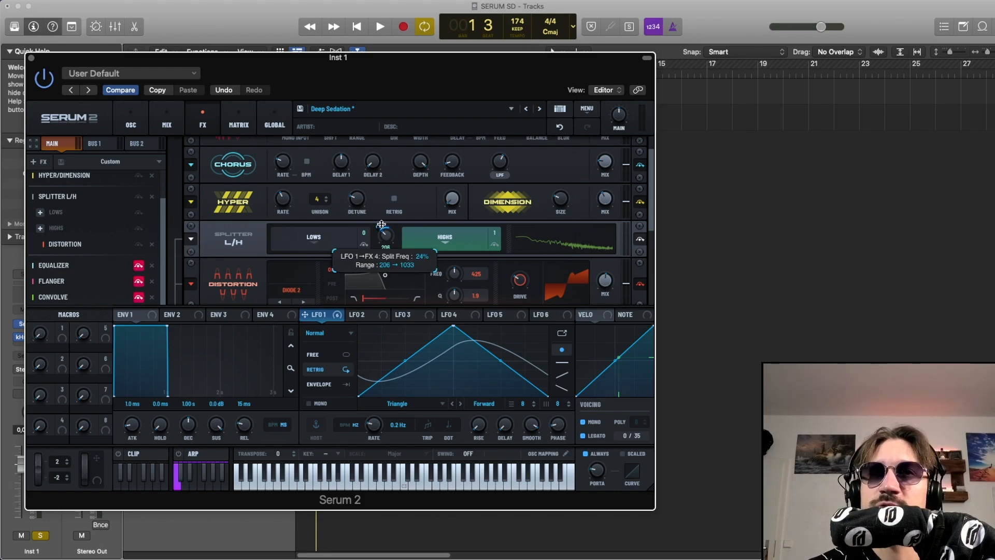
Step: Play the loop several times to examine how LFO 1 modulates the Splitter L/H split frequency
{"action": "key", "text": "space"}
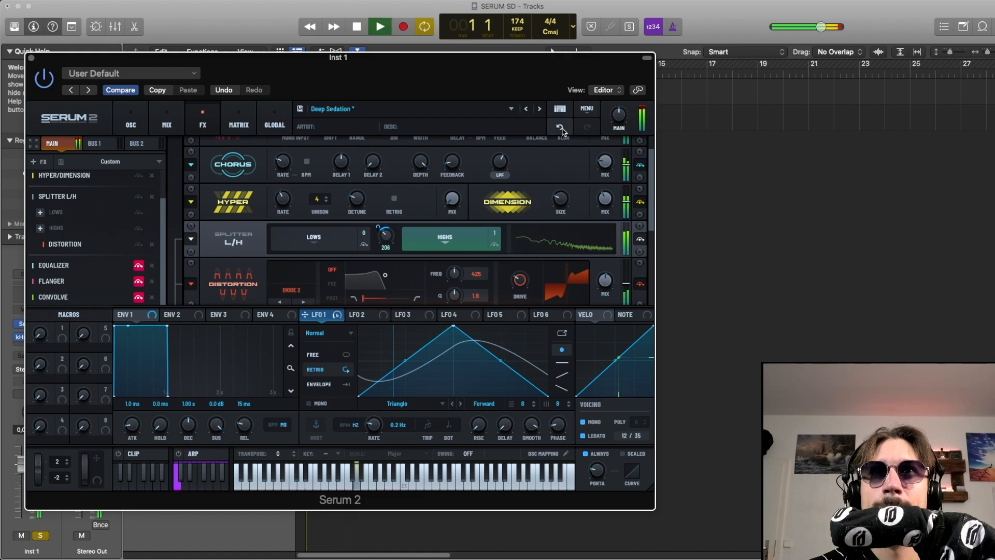
{"action": "mouse_move", "coordinate": [380, 228]}
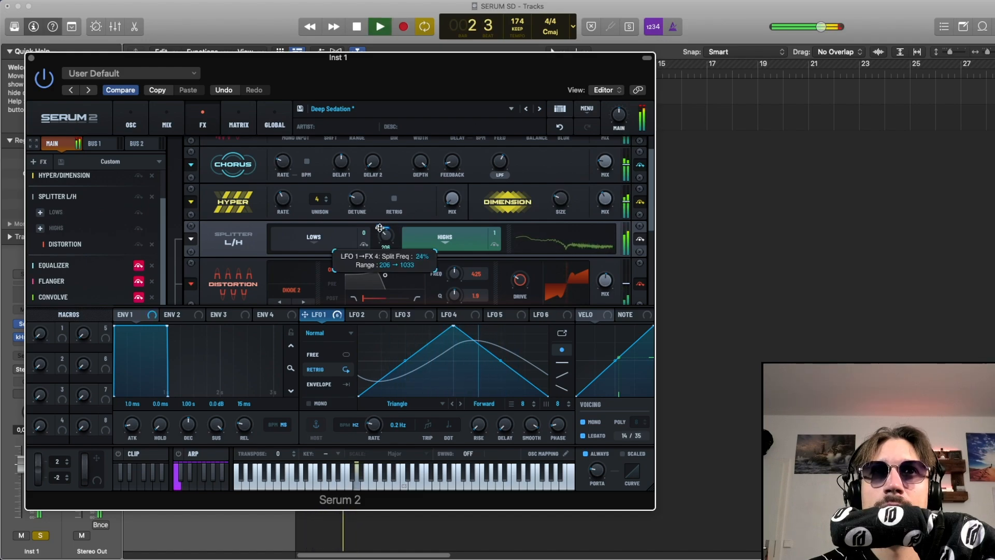
{"action": "key", "text": "space"}
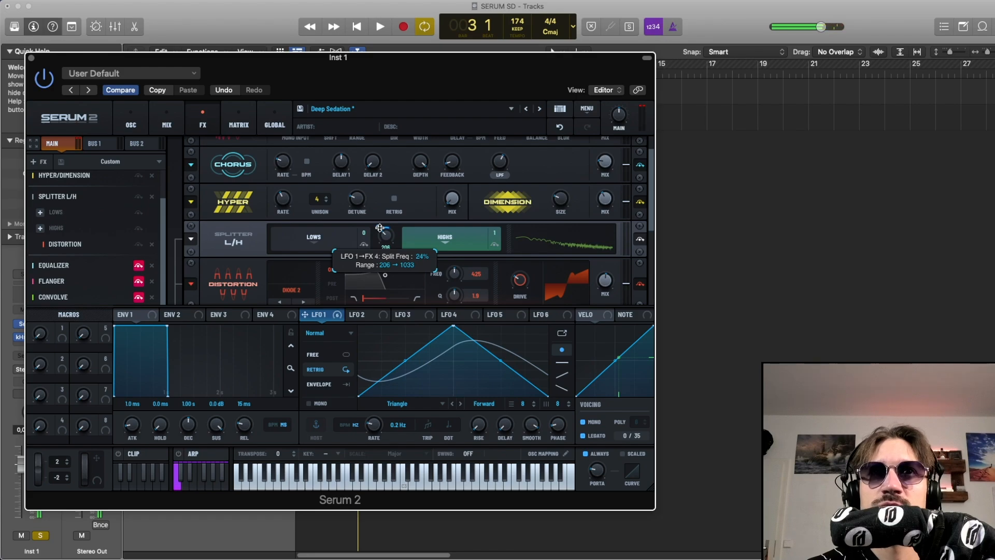
{"action": "key", "text": "space"}
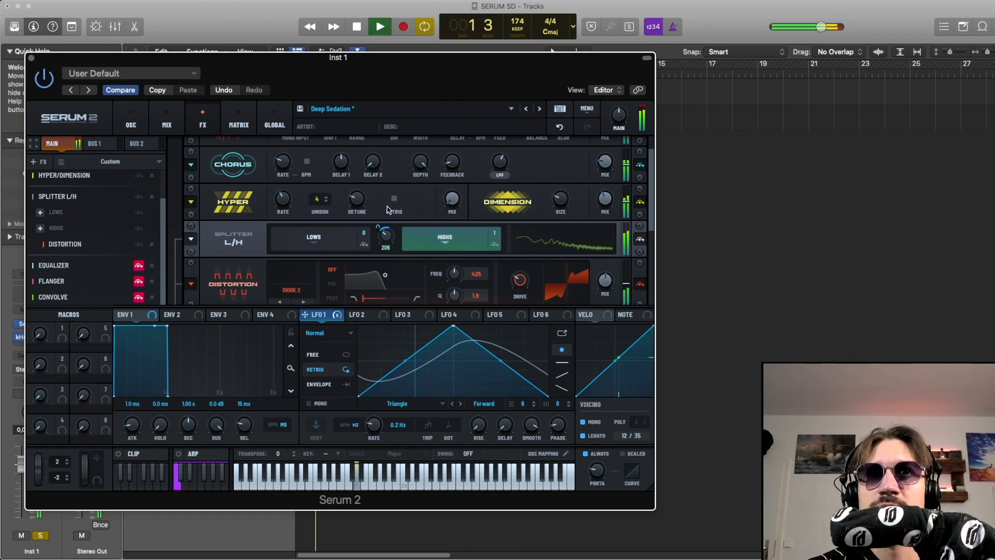
{"action": "key", "text": "space"}
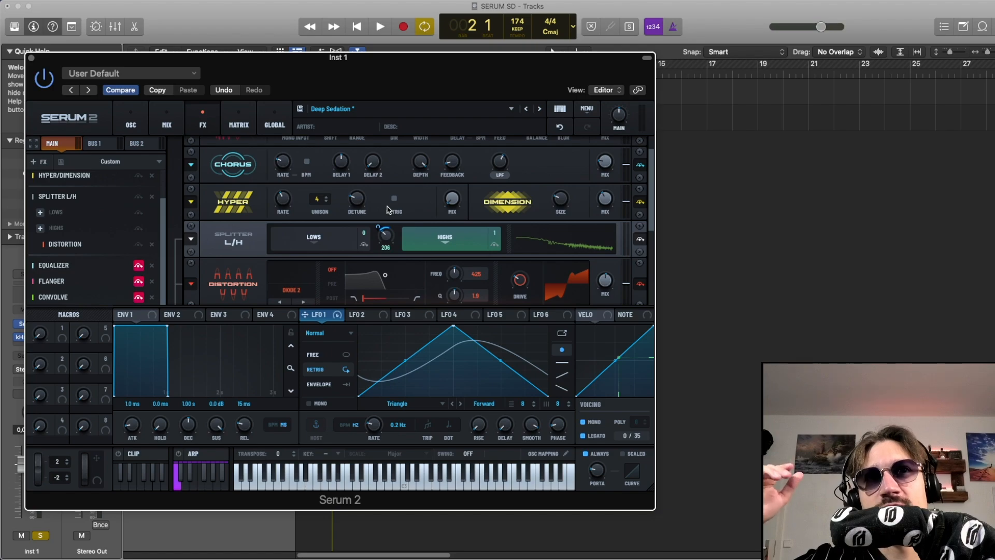
{"action": "key", "text": "space"}
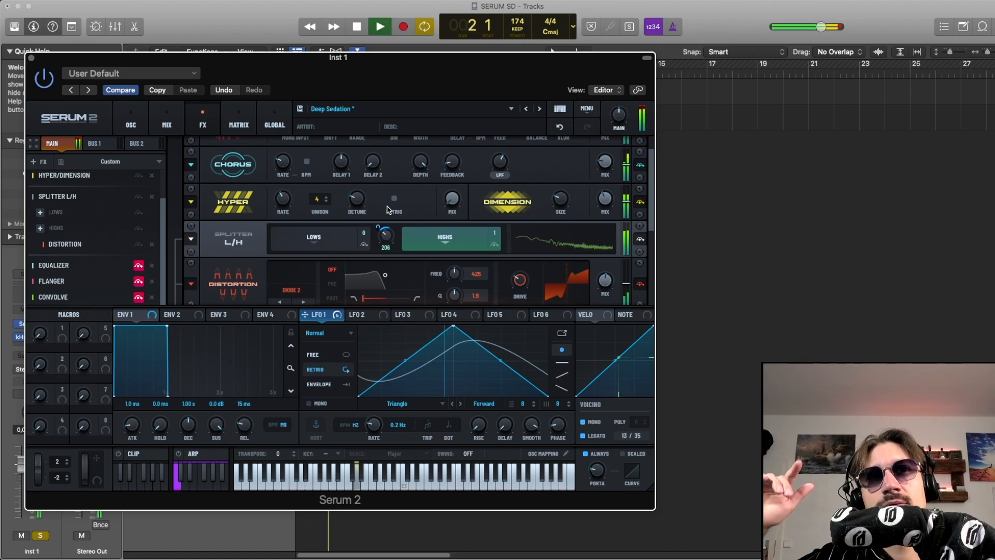
{"action": "key", "text": "space"}
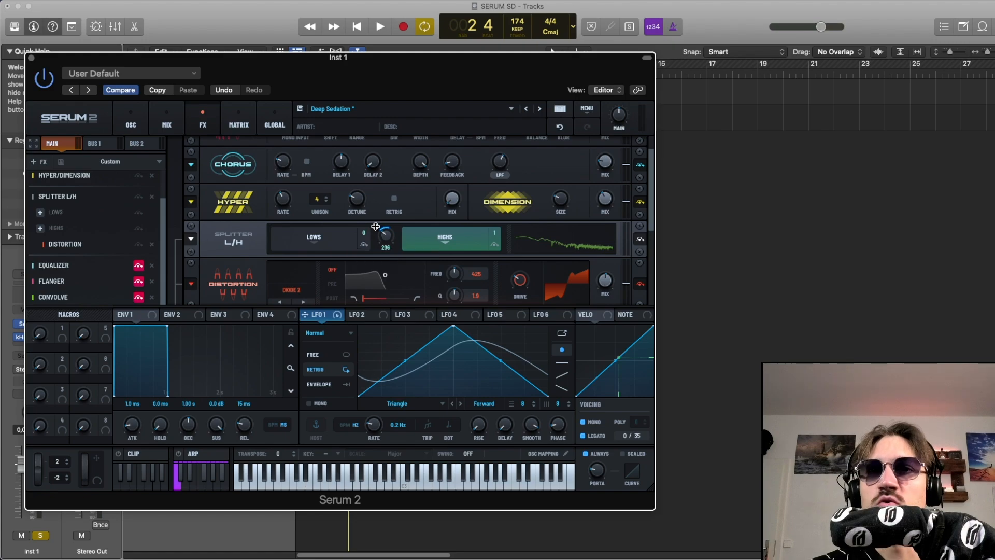
Step: Play the loop to examine the Diode 2 Distortion applied to the splitter's Highs band
{"action": "scroll", "coordinate": [218, 257], "scroll_direction": "down", "scroll_amount": 3}
{"action": "key", "text": "space"}
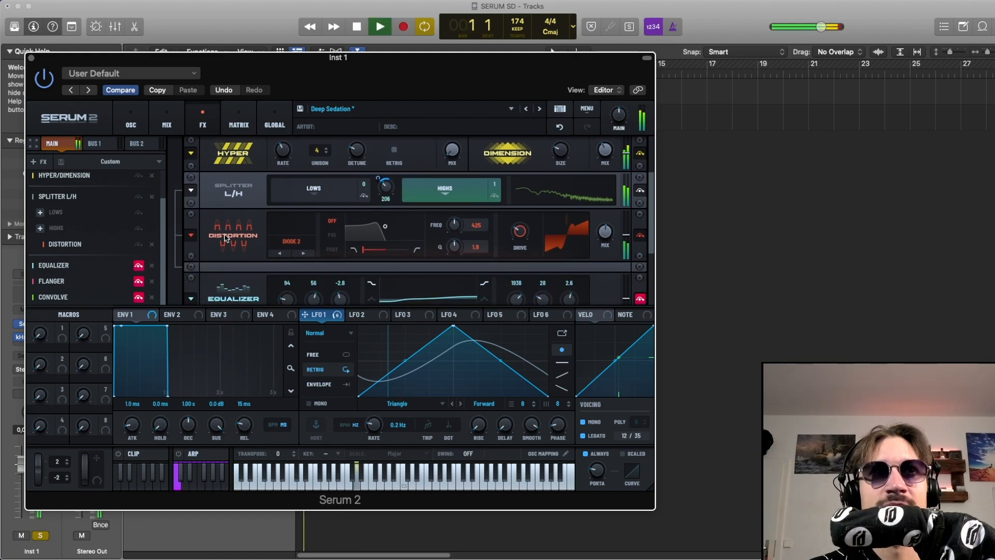
{"action": "key", "text": "space"}
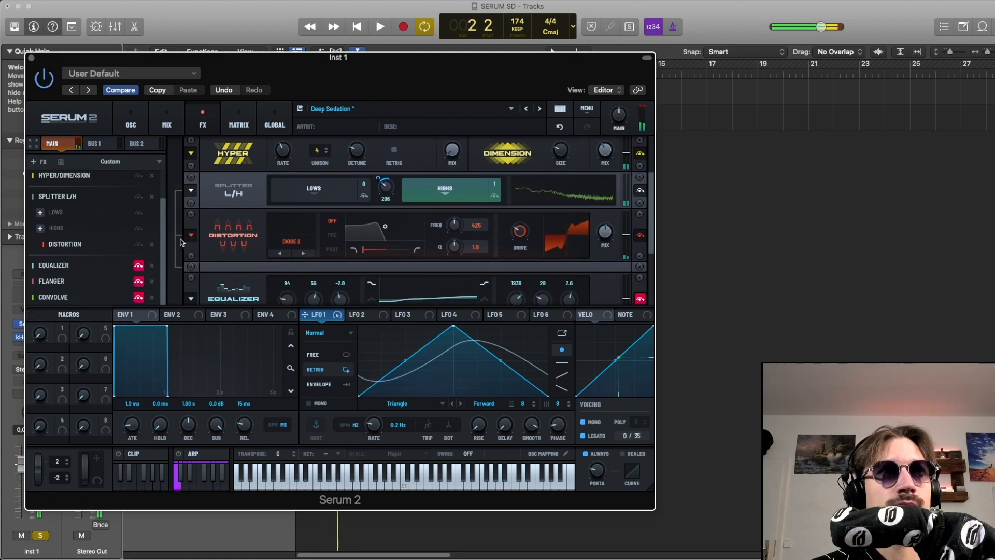
Step: Turn the Equalizer back on and play the loop to hear its low cut and high boost
{"action": "scroll", "coordinate": [180, 243], "scroll_direction": "down", "scroll_amount": 4}
{"action": "scroll", "coordinate": [180, 243], "scroll_direction": "down", "scroll_amount": 1}
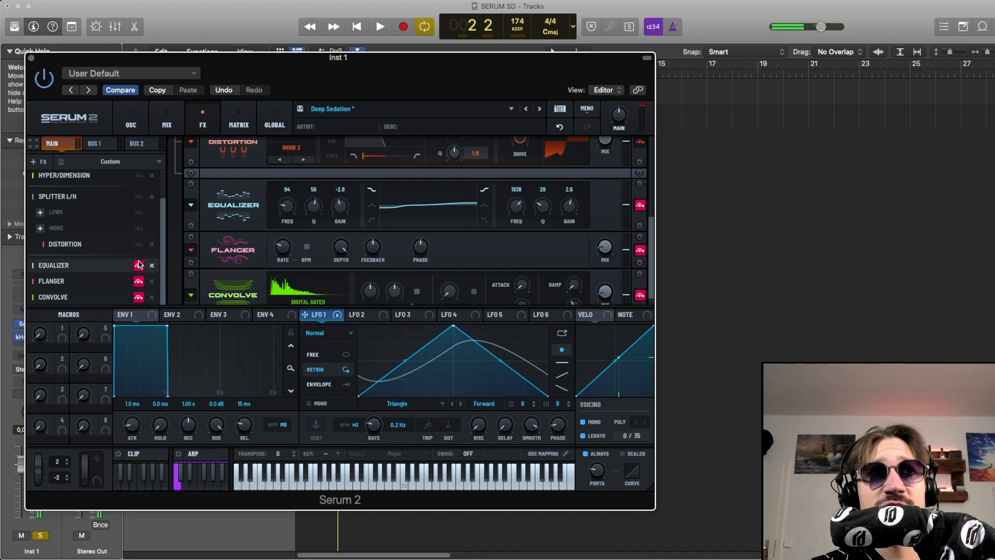
{"action": "left_click", "coordinate": [138, 265]}
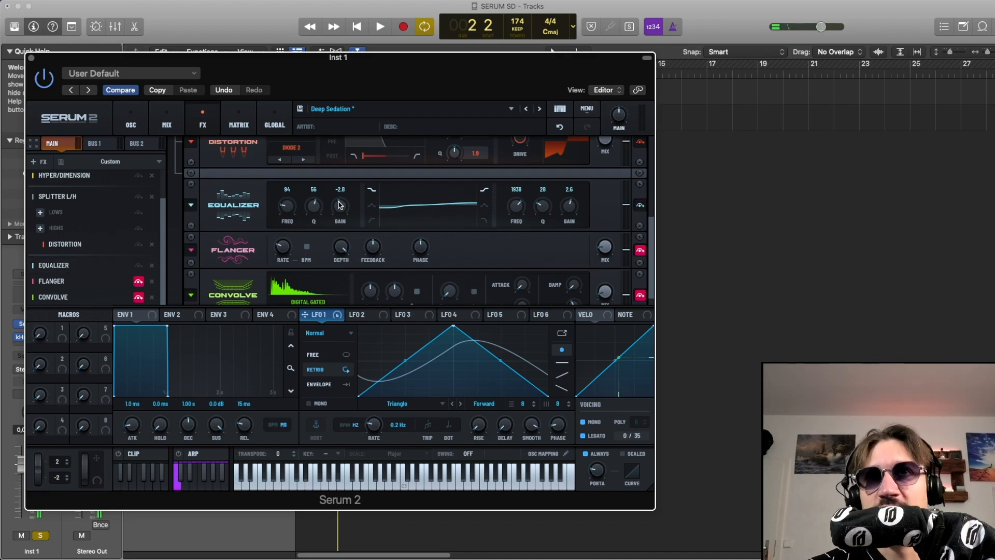
{"action": "key", "text": "space"}
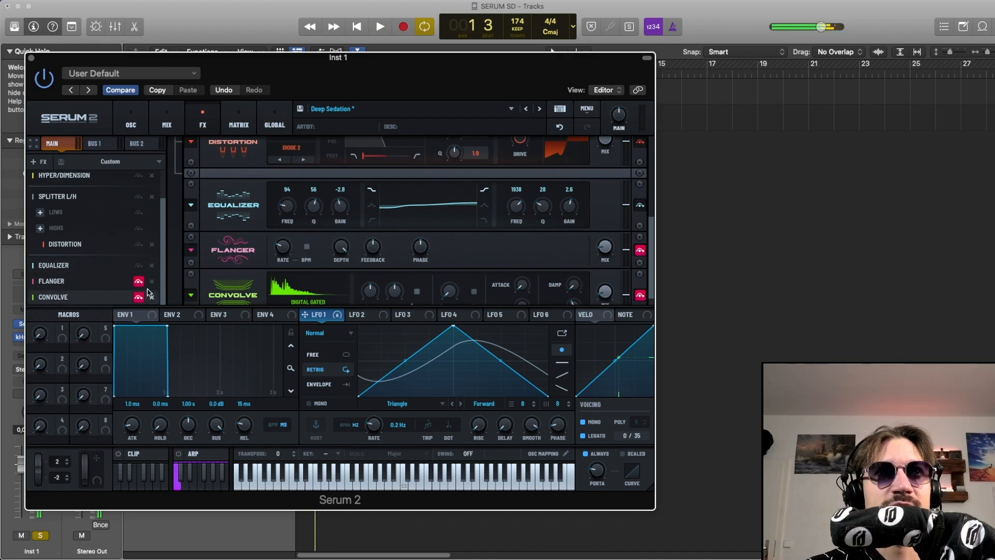
Step: Turn Flanger and Convolve back on and play the loop with the complete effects chain
{"action": "left_click", "coordinate": [138, 281]}
{"action": "scroll", "coordinate": [261, 254], "scroll_direction": "down", "scroll_amount": 1}
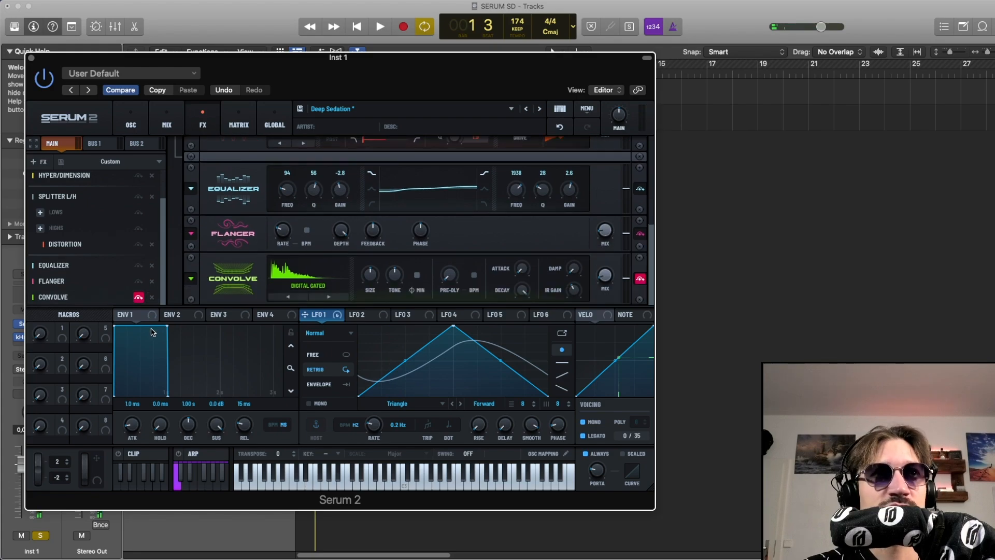
{"action": "left_click", "coordinate": [139, 297]}
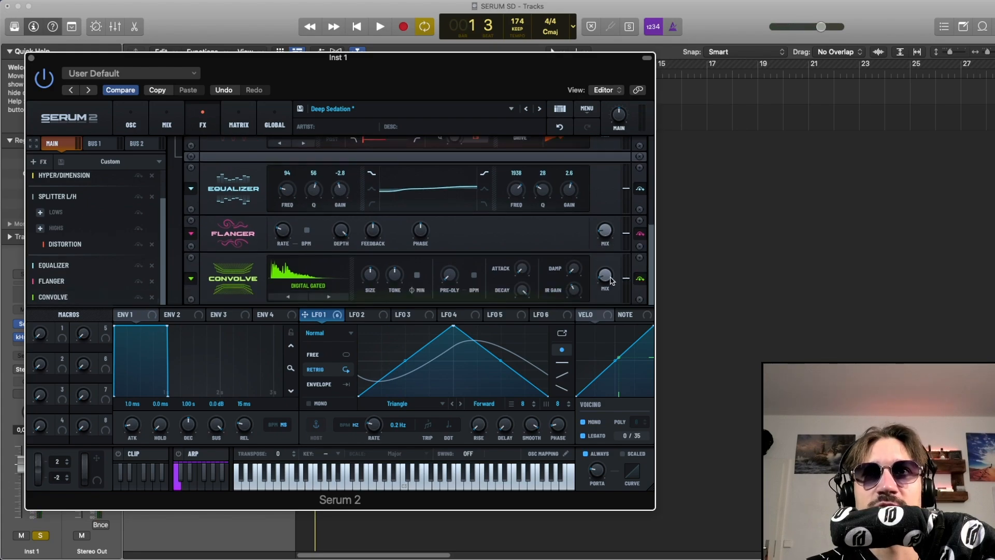
{"action": "key", "text": "space"}
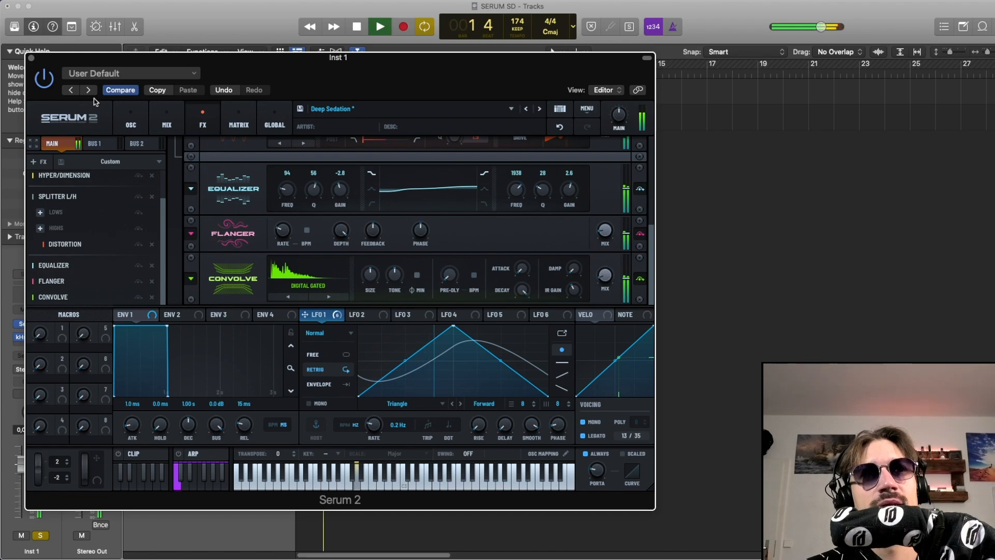
Step: Stop the loop and review the patch's oscillator settings and its effects chain once more
{"action": "key", "text": "space"}
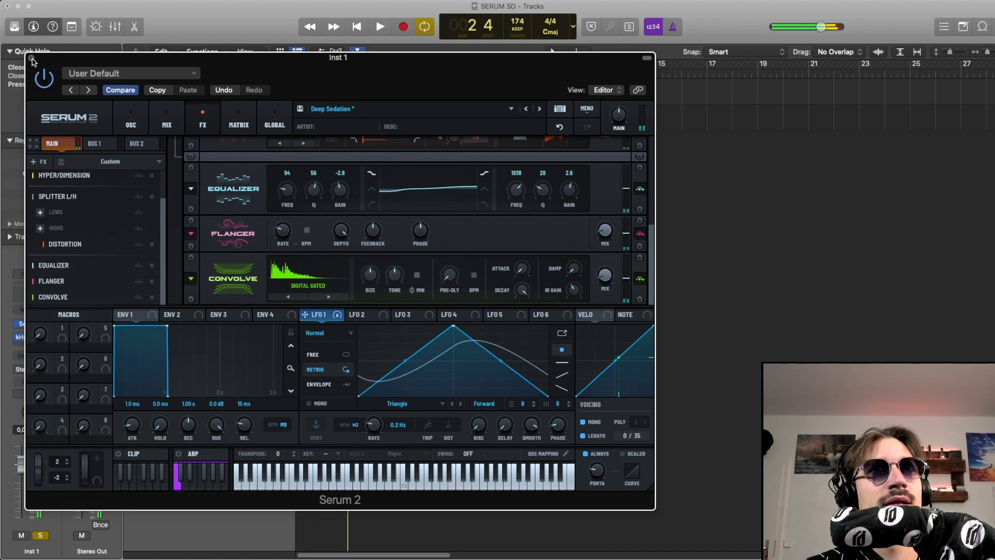
{"action": "left_click", "coordinate": [167, 118]}
{"action": "left_click", "coordinate": [146, 125]}
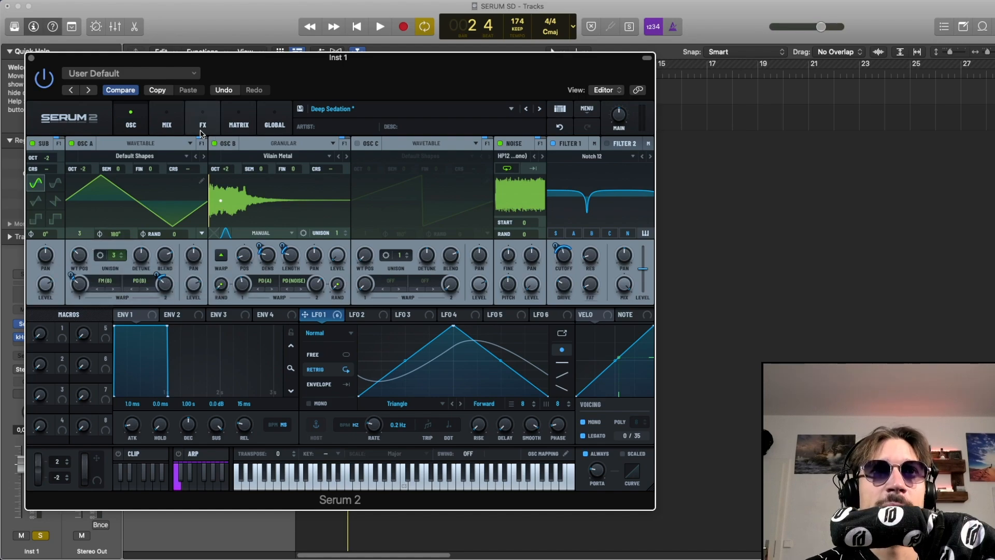
{"action": "left_click", "coordinate": [167, 124]}
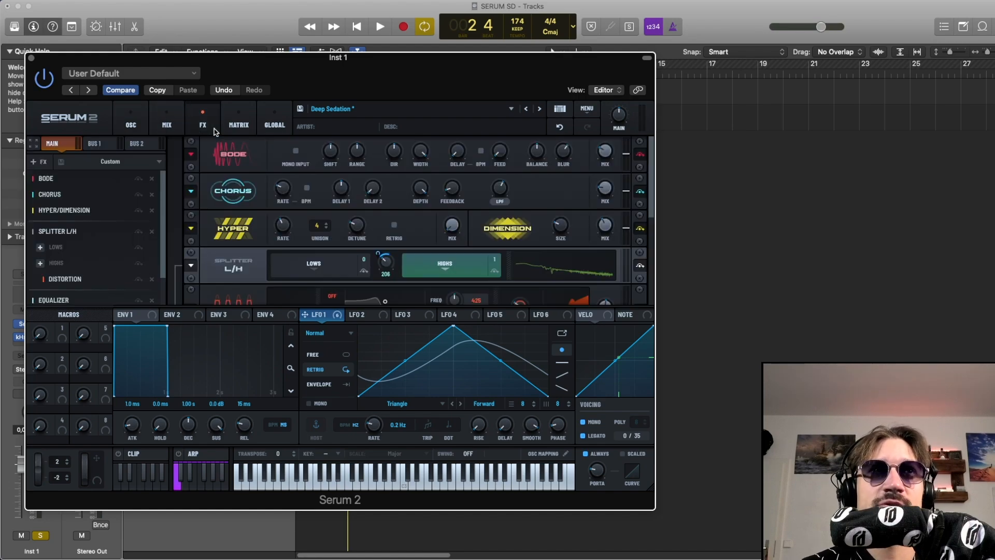
Step: Close the synth window, unsolo the Inst 1 track and play the loop together with the XMN_174_Full_Drums_Demon_2 drum track
{"action": "left_click", "coordinate": [32, 58]}
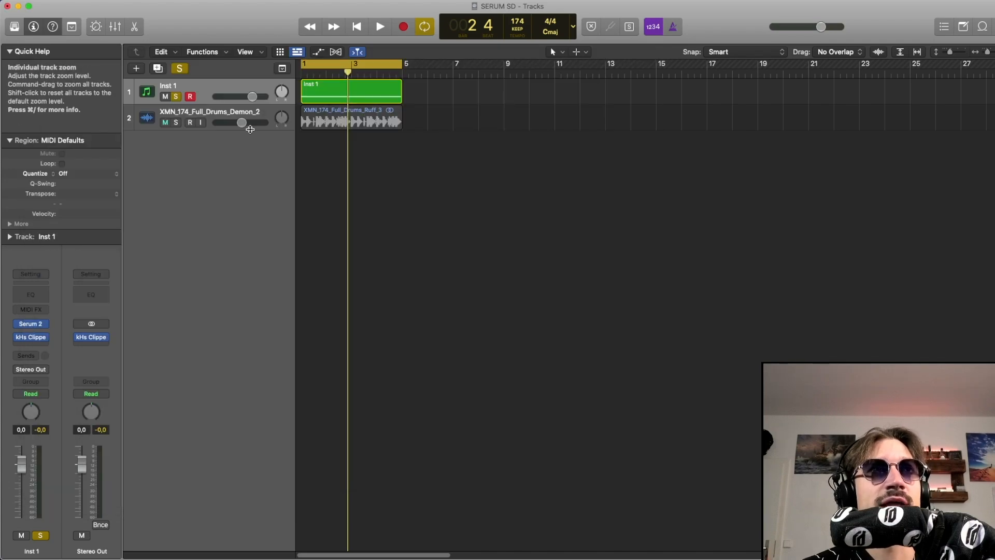
{"action": "left_click", "coordinate": [177, 97]}
{"action": "left_click", "coordinate": [316, 140]}
{"action": "key", "text": "space"}
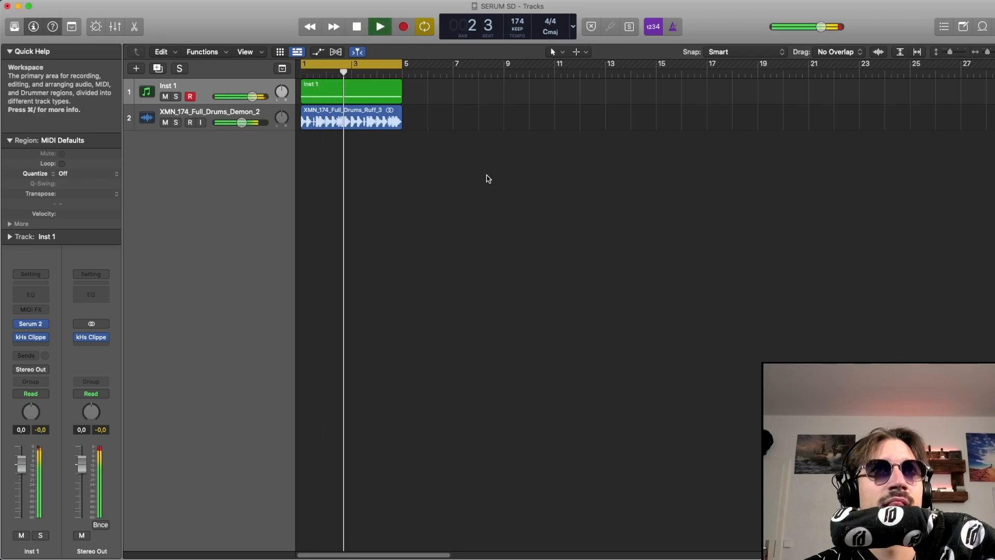
{"action": "key", "text": "space"}
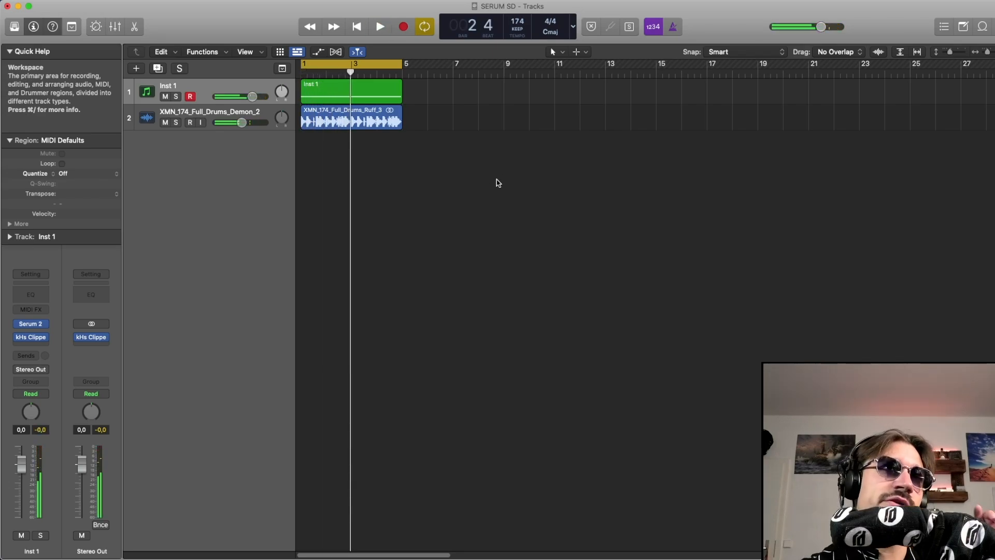